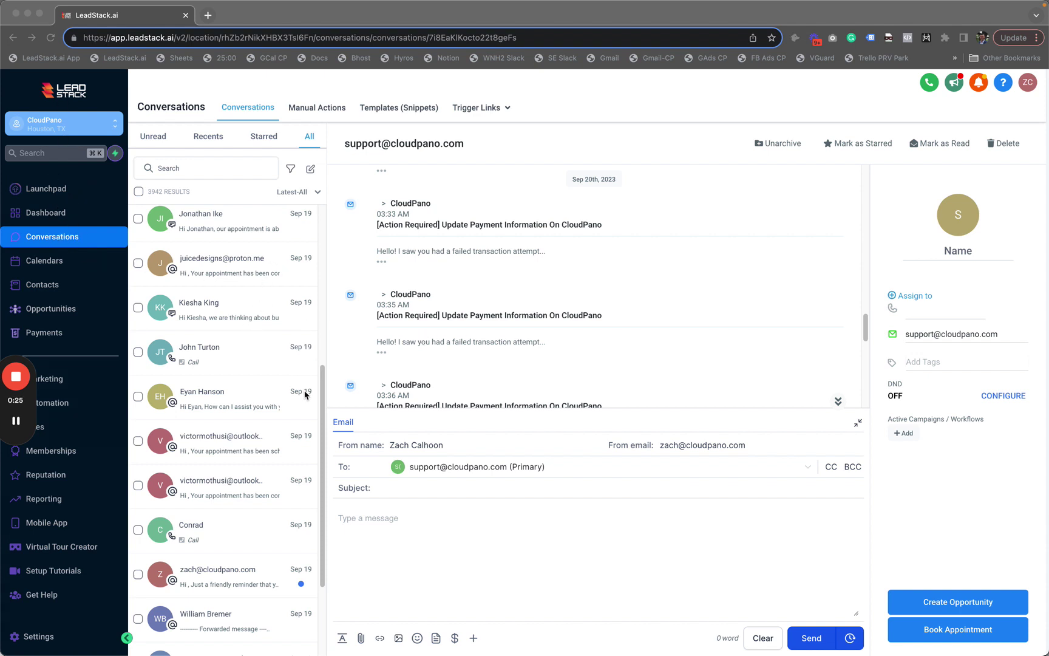
Browse the full list of conversations down to its oldest loaded entries and back.
{"action": "left_click_drag", "start_coordinate": [323, 408], "coordinate": [324, 229]}
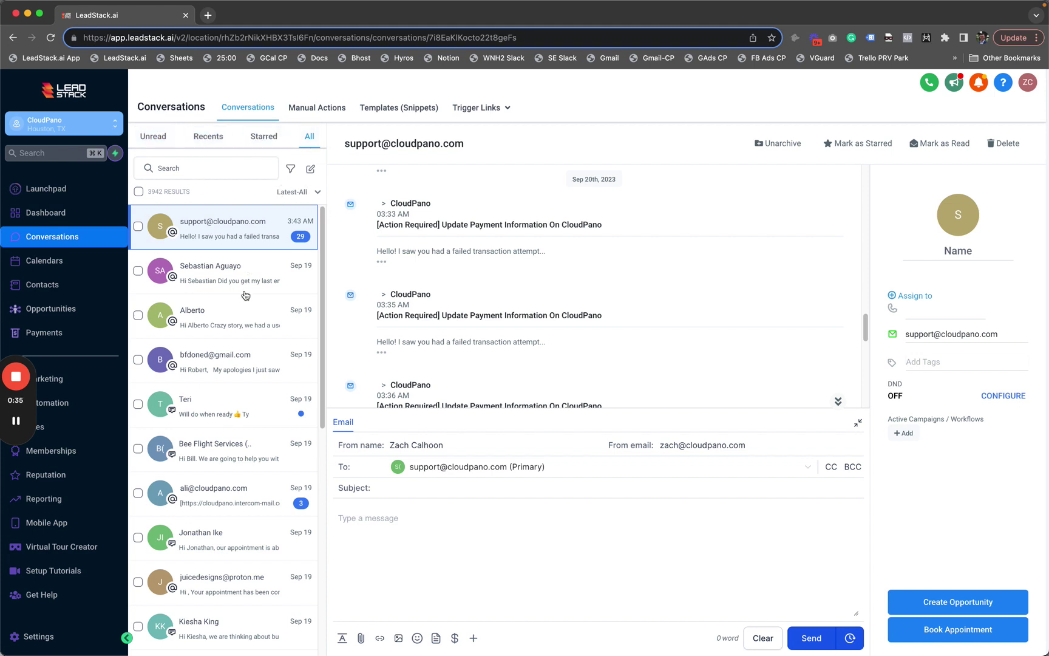
{"action": "scroll", "coordinate": [235, 391], "scroll_direction": "down", "scroll_amount": 15}
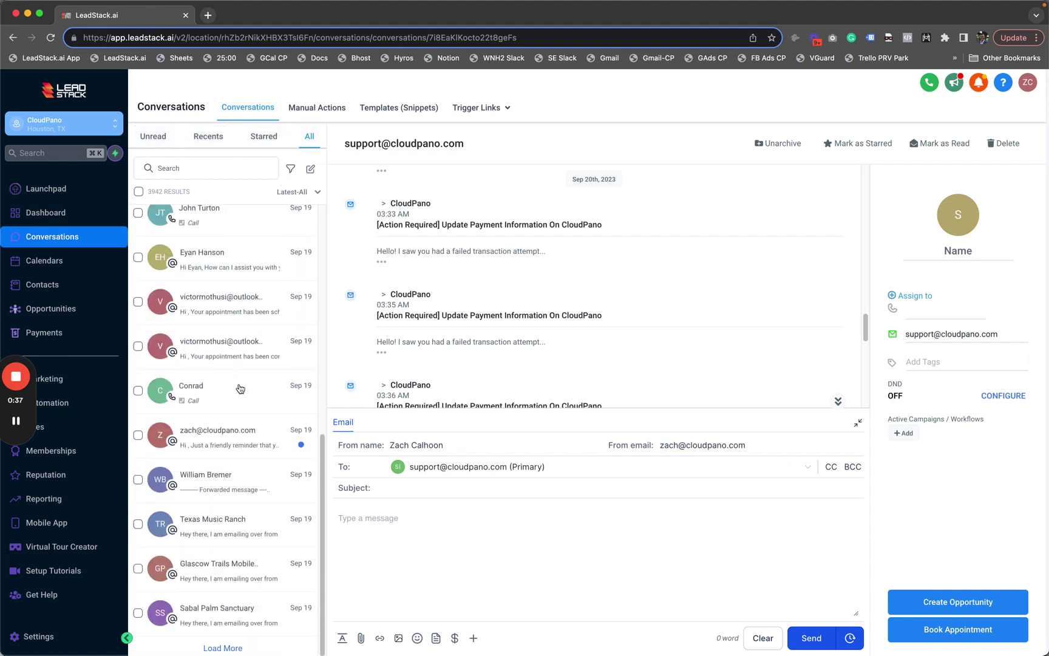
{"action": "scroll", "coordinate": [251, 418], "scroll_direction": "up", "scroll_amount": 15}
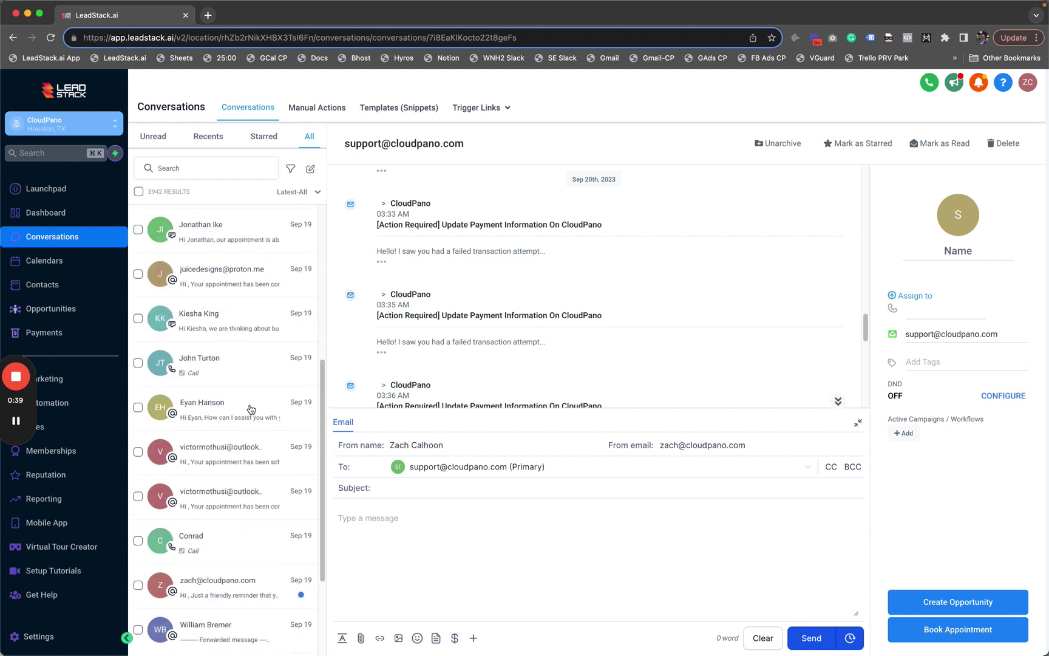
View the unread, recent and starred conversations in turn, then return to the list of all conversations.
{"action": "left_click", "coordinate": [160, 143]}
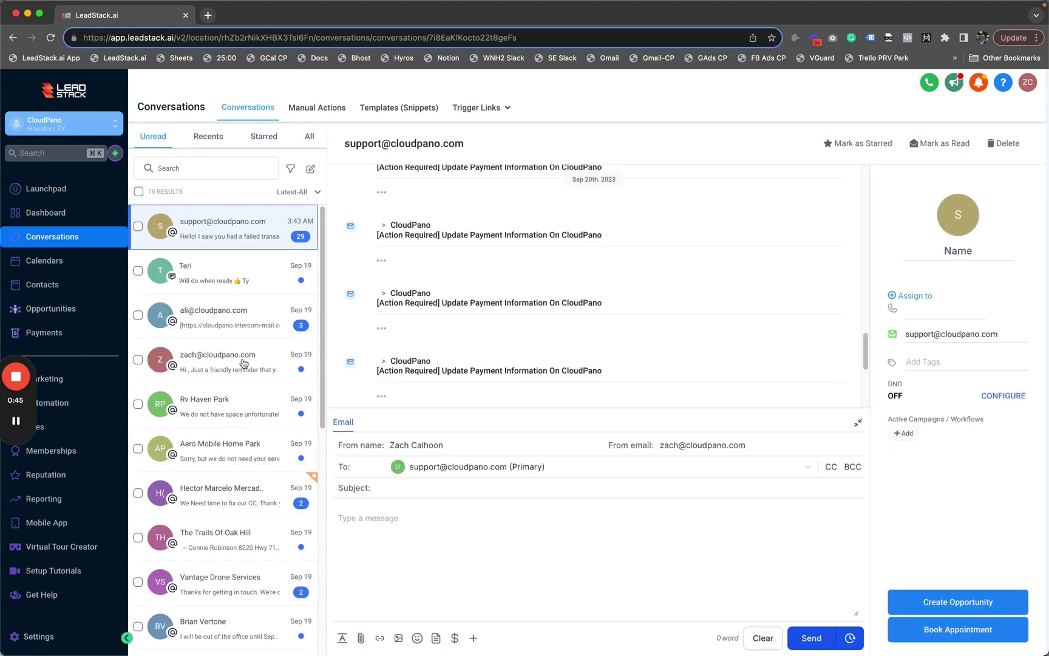
{"action": "scroll", "coordinate": [249, 403], "scroll_direction": "down", "scroll_amount": 10}
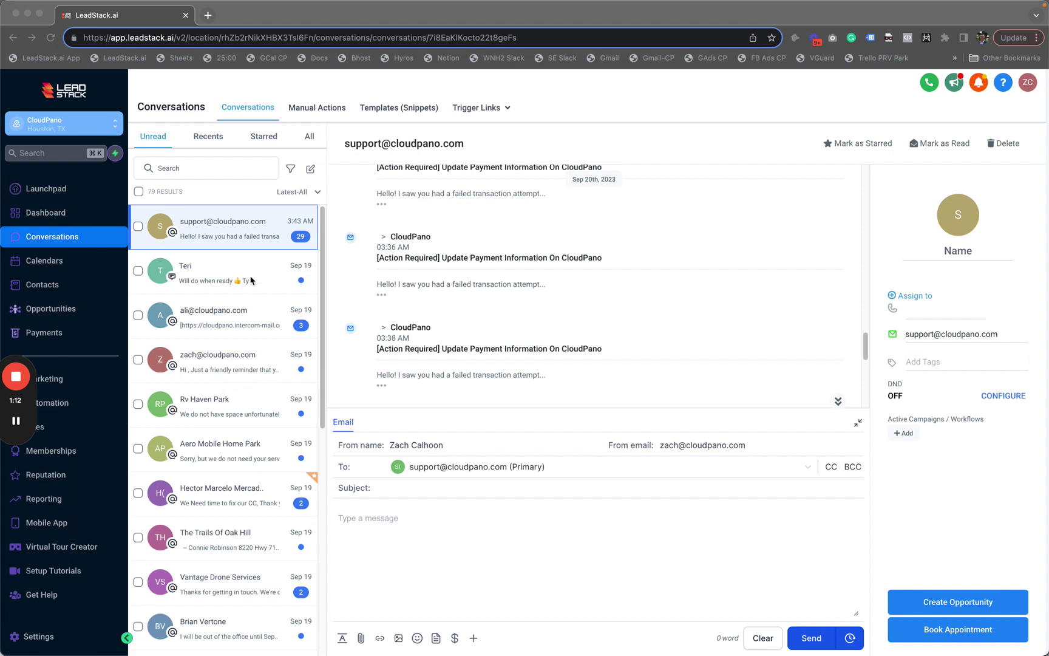
{"action": "left_click", "coordinate": [211, 139]}
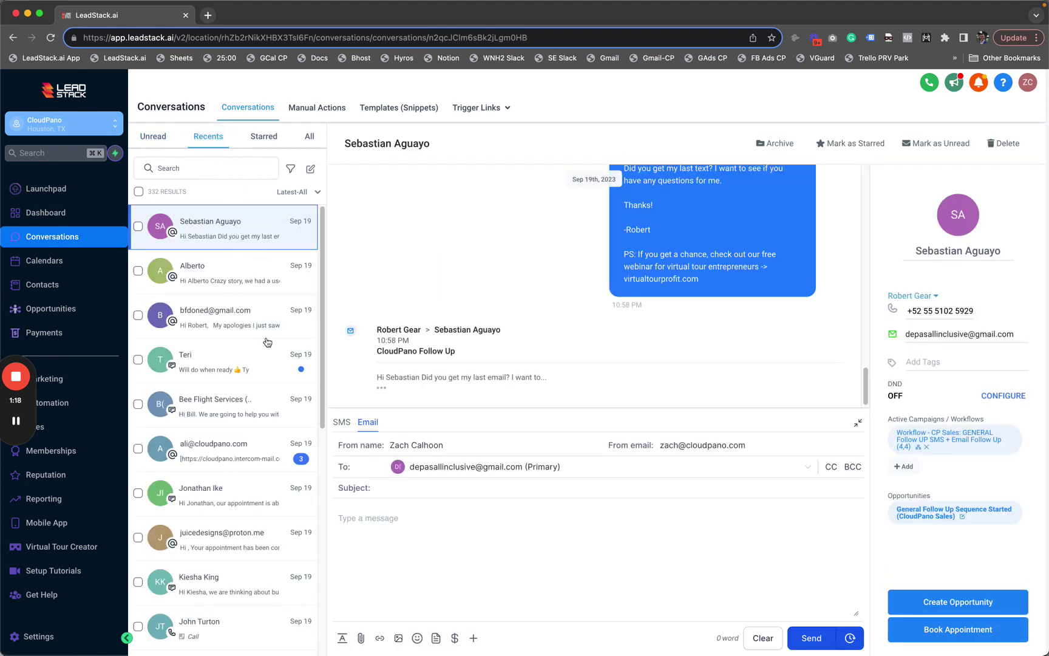
{"action": "left_click", "coordinate": [274, 141]}
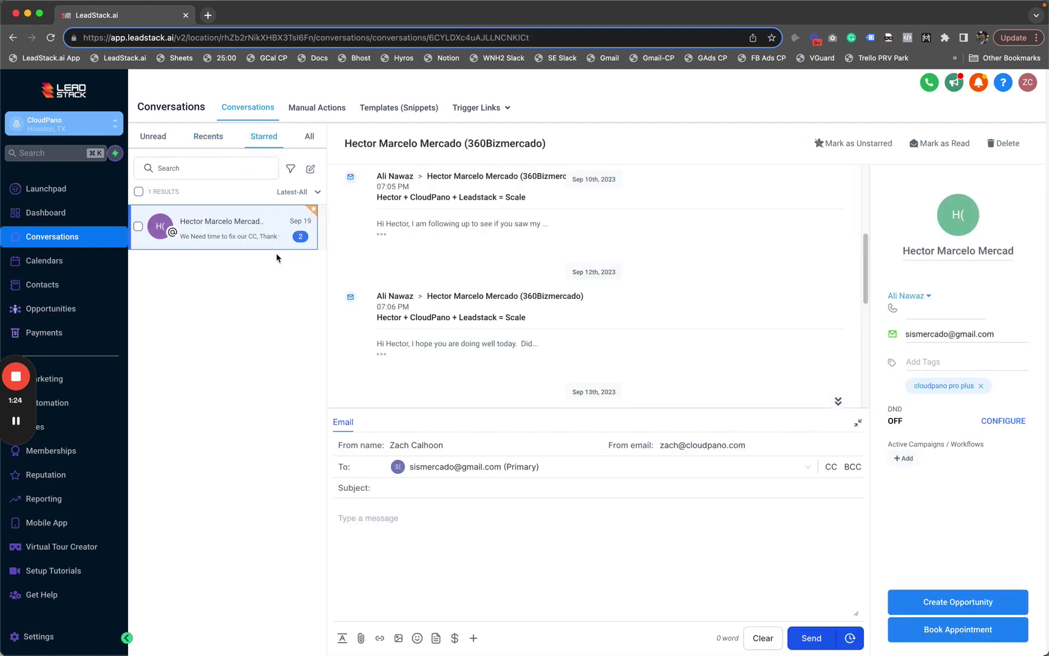
{"action": "left_click", "coordinate": [267, 140]}
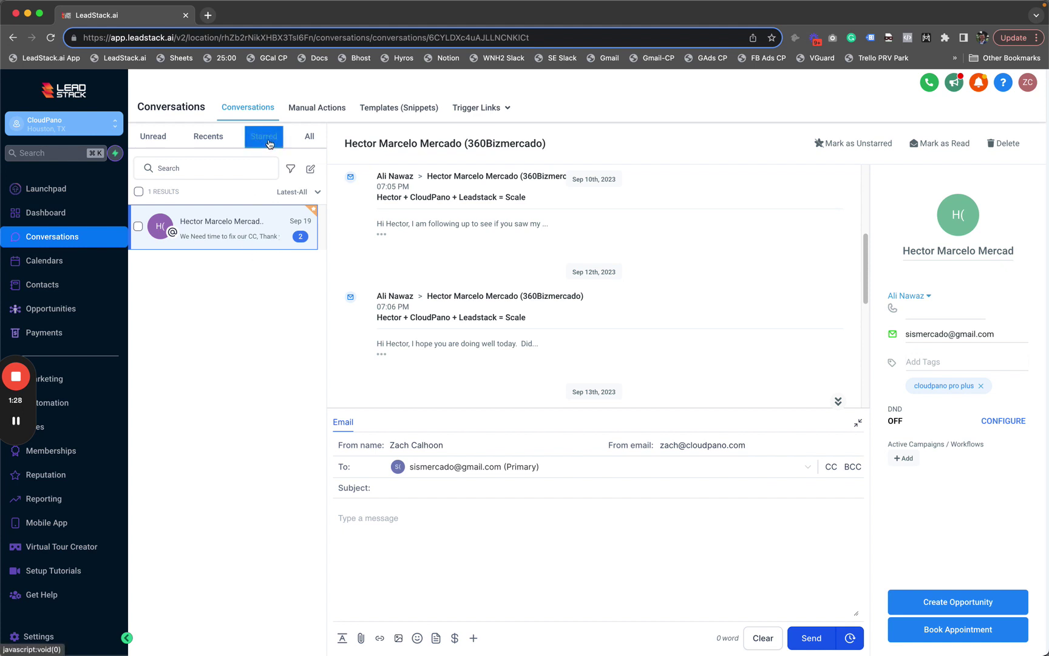
{"action": "left_click", "coordinate": [316, 139]}
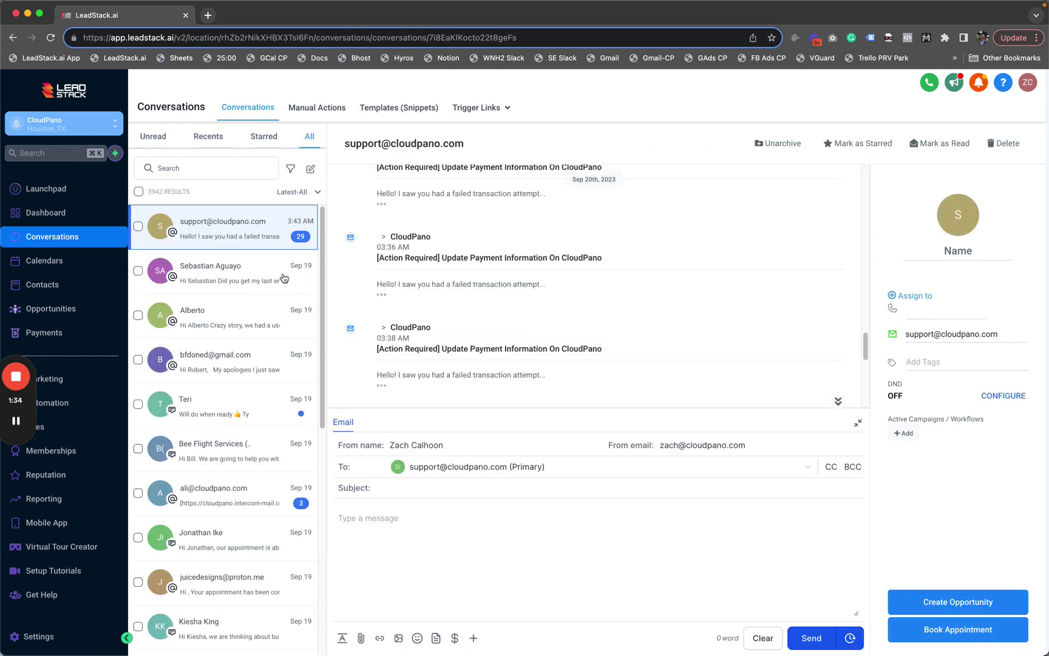
Filter the conversations by contact owner to those assigned to the fourth team member listed.
{"action": "left_click", "coordinate": [191, 168]}
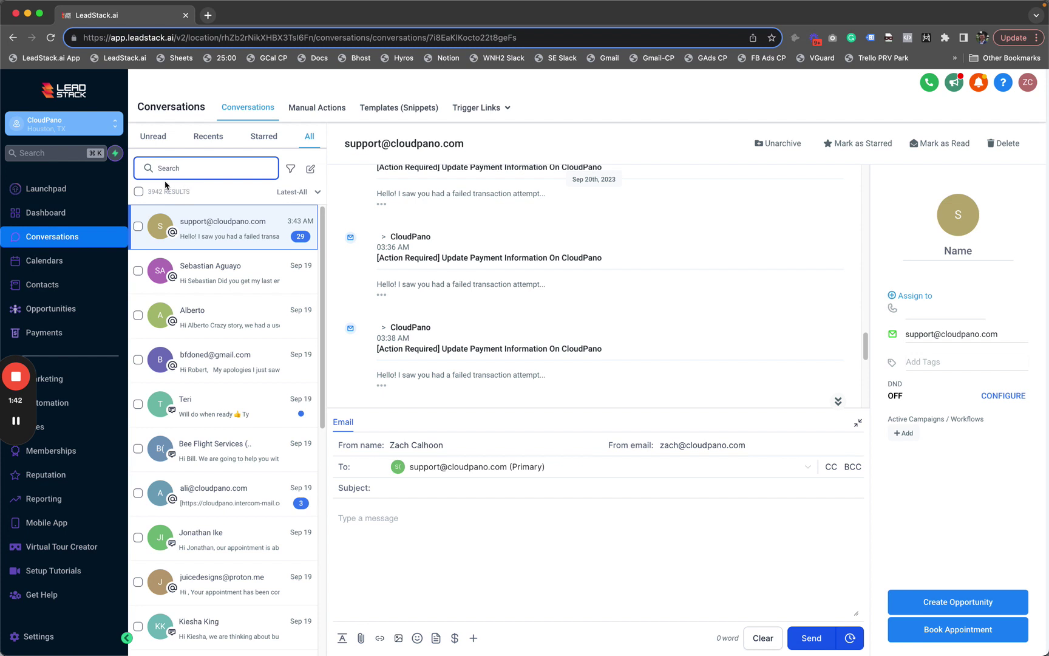
{"action": "left_click", "coordinate": [292, 171]}
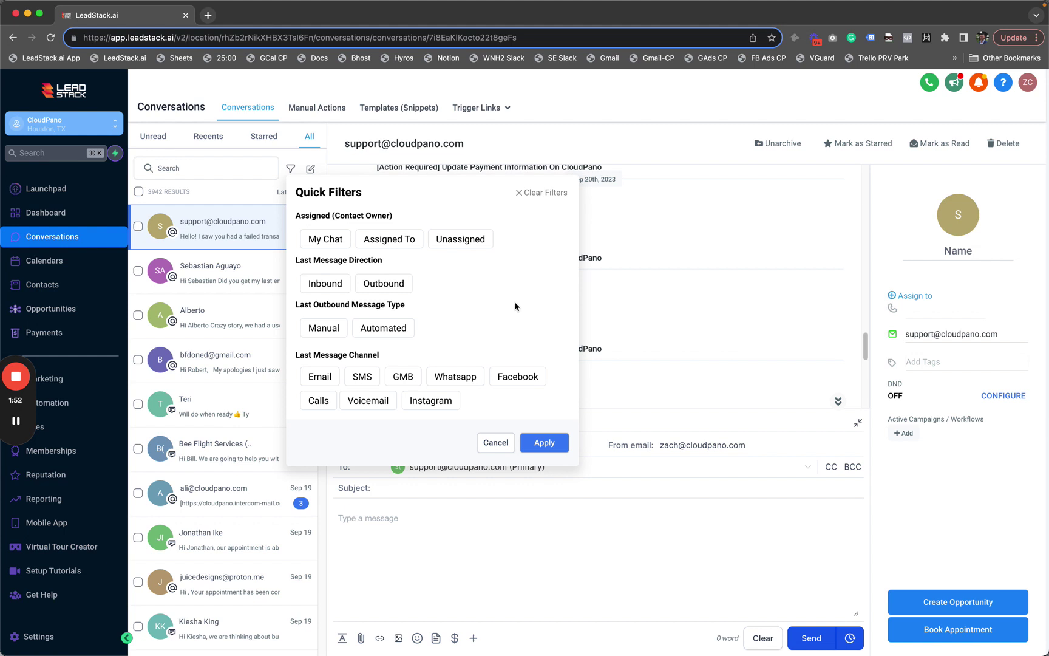
{"action": "left_click", "coordinate": [325, 241]}
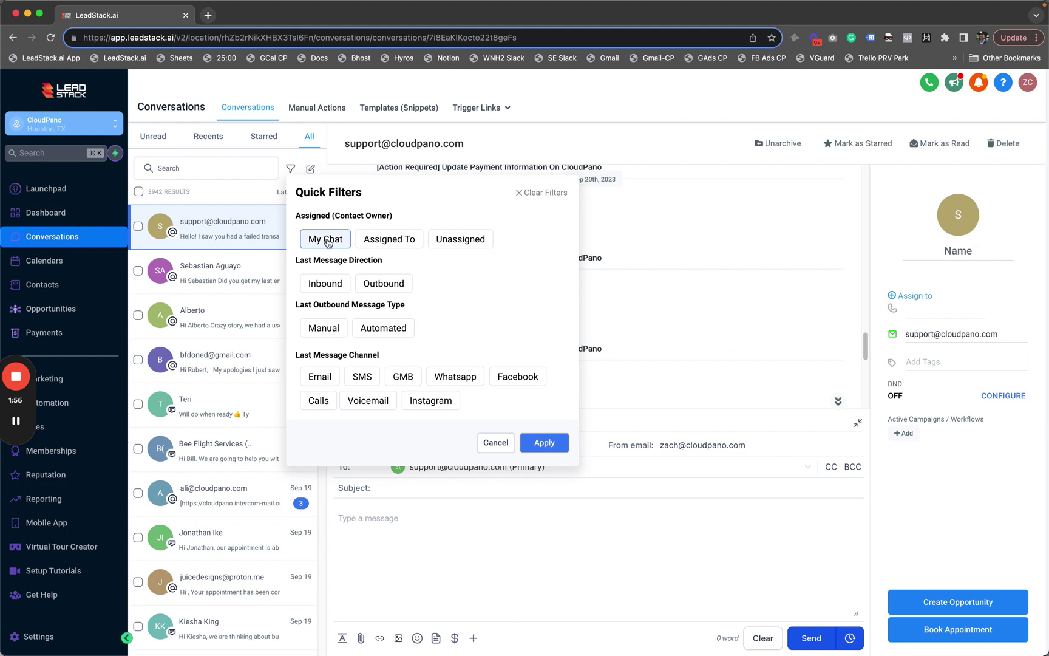
{"action": "left_click", "coordinate": [367, 241]}
{"action": "left_click", "coordinate": [366, 261]}
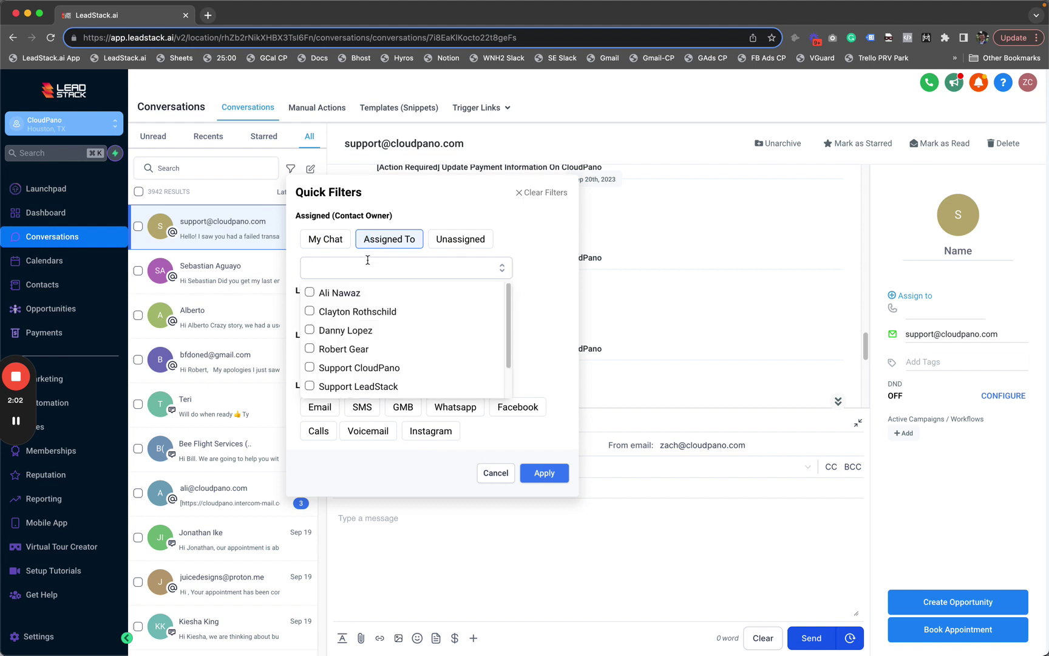
{"action": "left_click", "coordinate": [327, 348]}
{"action": "left_click", "coordinate": [545, 311]}
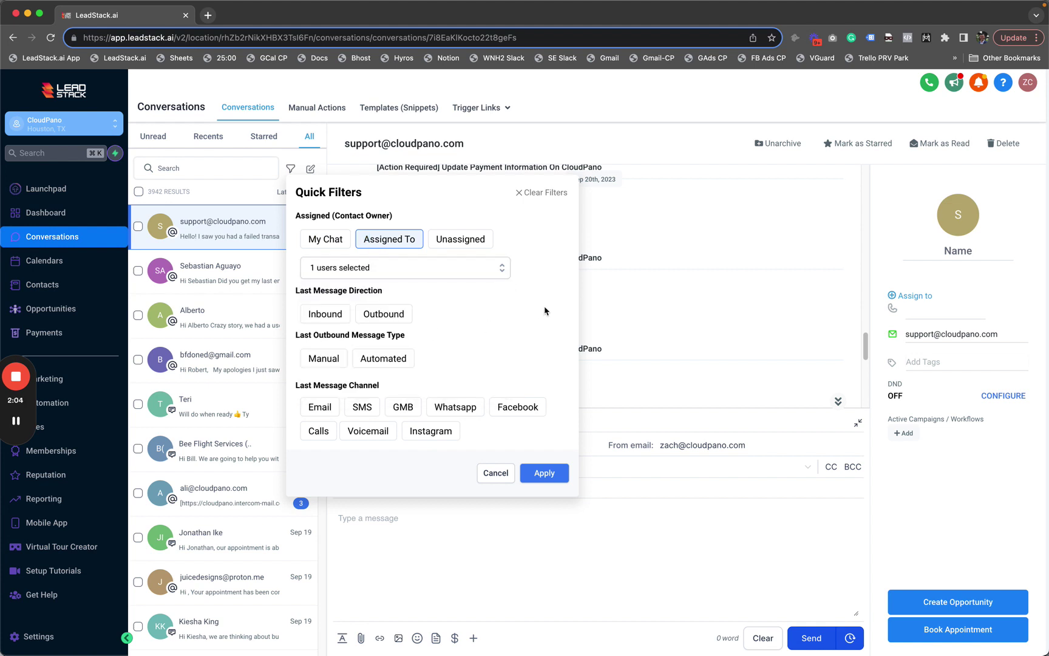
{"action": "left_click", "coordinate": [545, 477]}
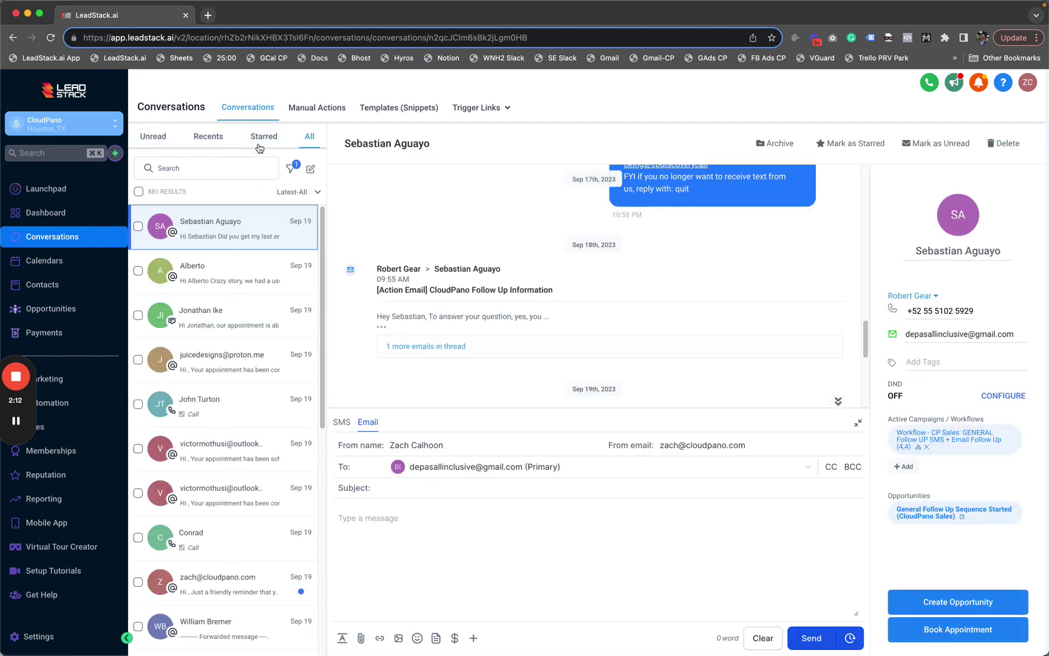
Narrow the quick filter to conversations whose last message direction is Inbound.
{"action": "left_click", "coordinate": [292, 173]}
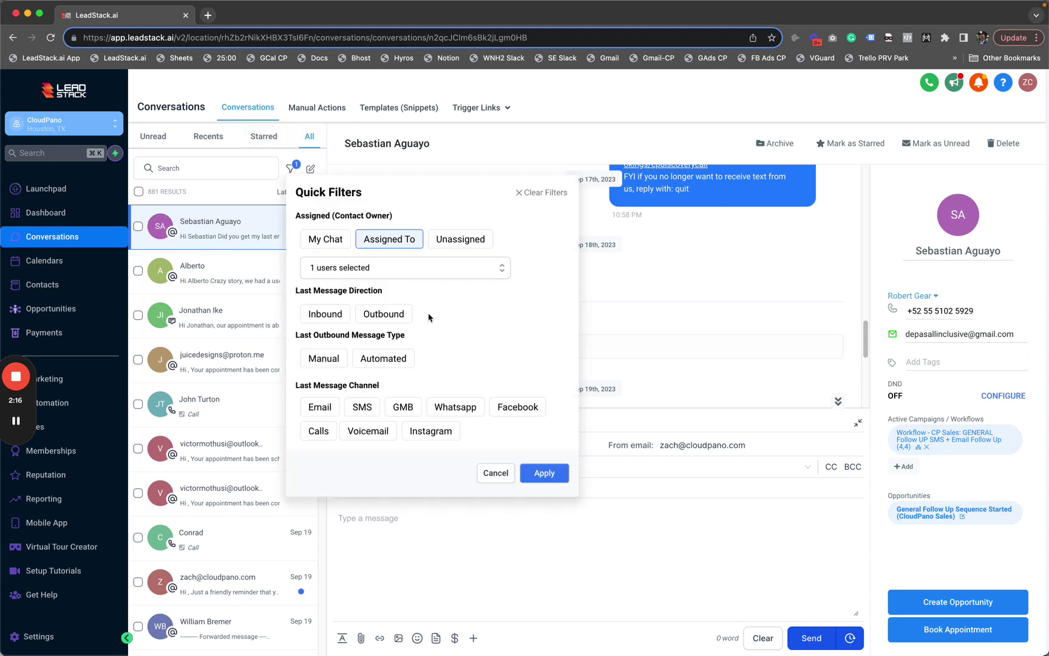
{"action": "left_click", "coordinate": [337, 313]}
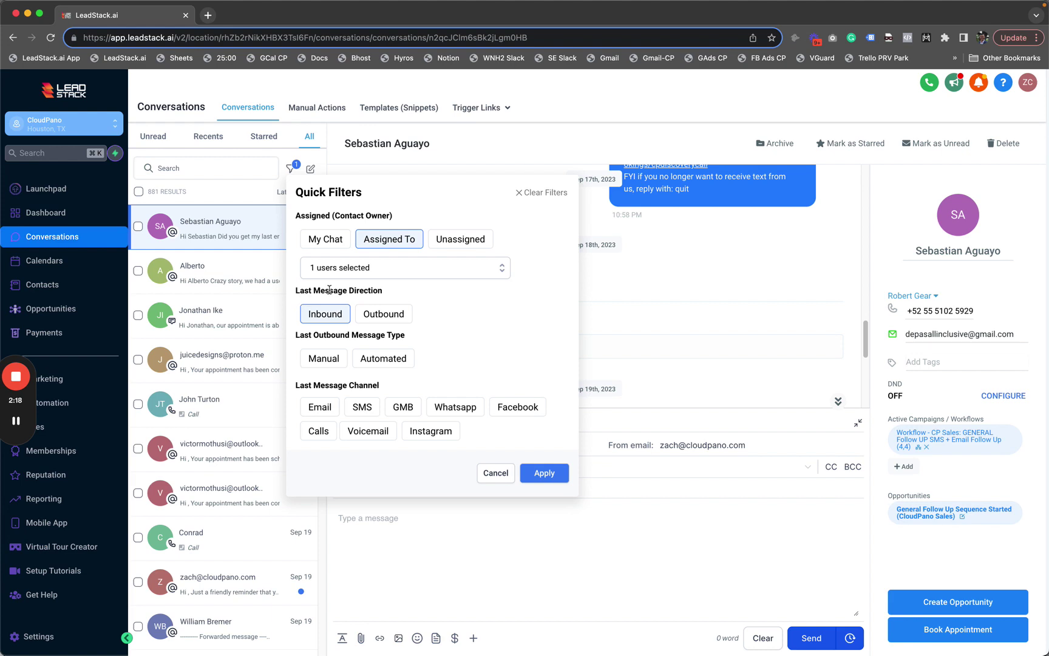
{"action": "left_click", "coordinate": [544, 473]}
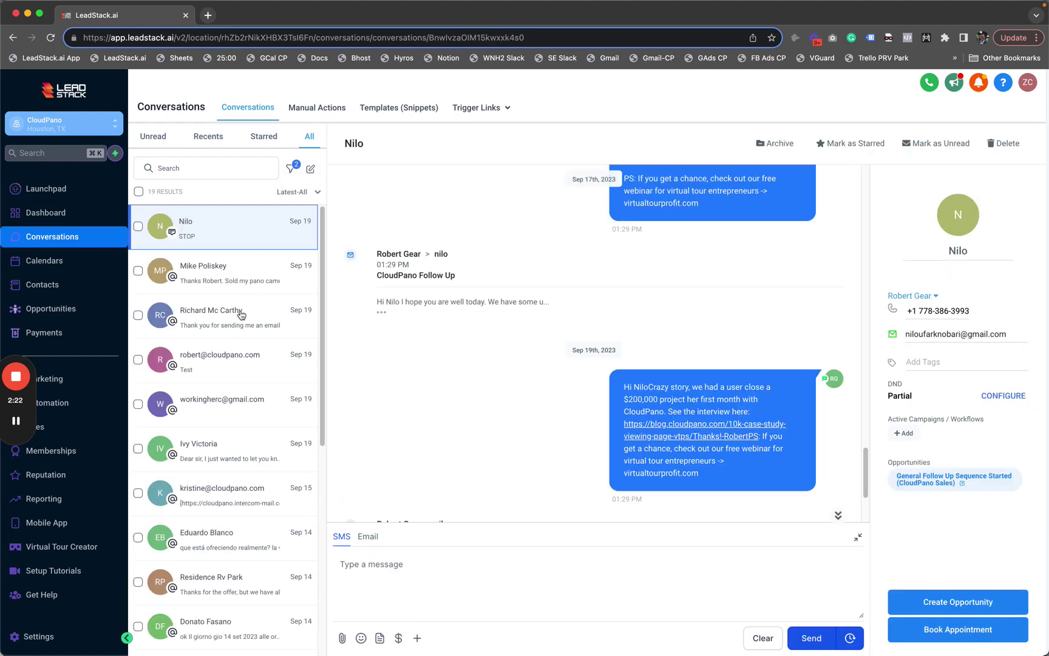
Look through the filtered conversations and open the Sep 13 email conversation mentioning GA4.
{"action": "scroll", "coordinate": [249, 391], "scroll_direction": "down", "scroll_amount": 1}
{"action": "scroll", "coordinate": [249, 391], "scroll_direction": "down", "scroll_amount": 4}
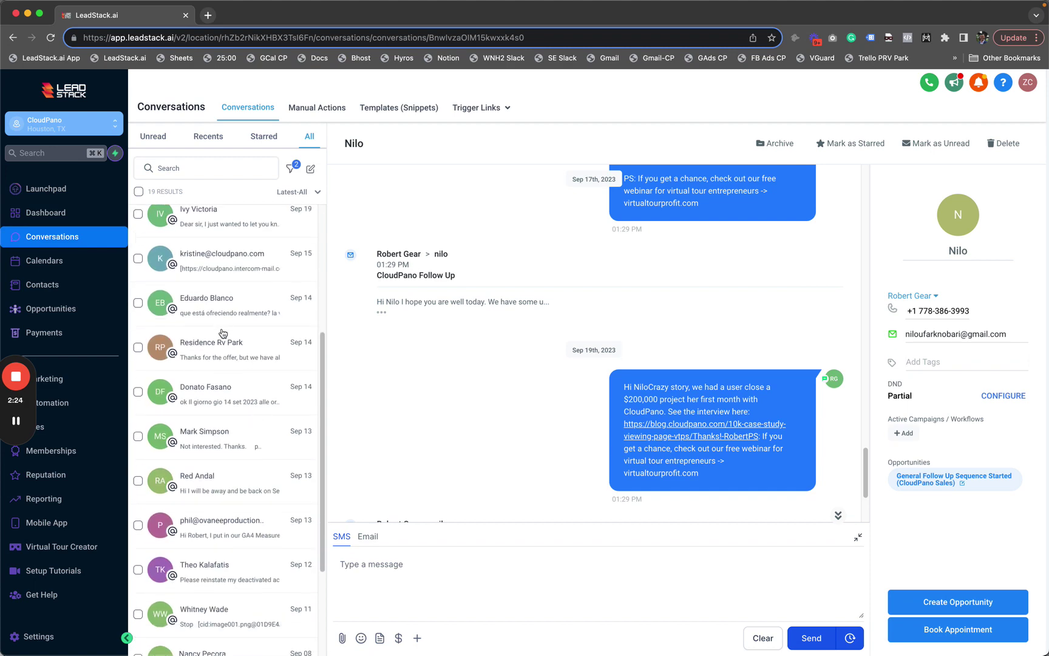
{"action": "scroll", "coordinate": [223, 320], "scroll_direction": "down", "scroll_amount": 1}
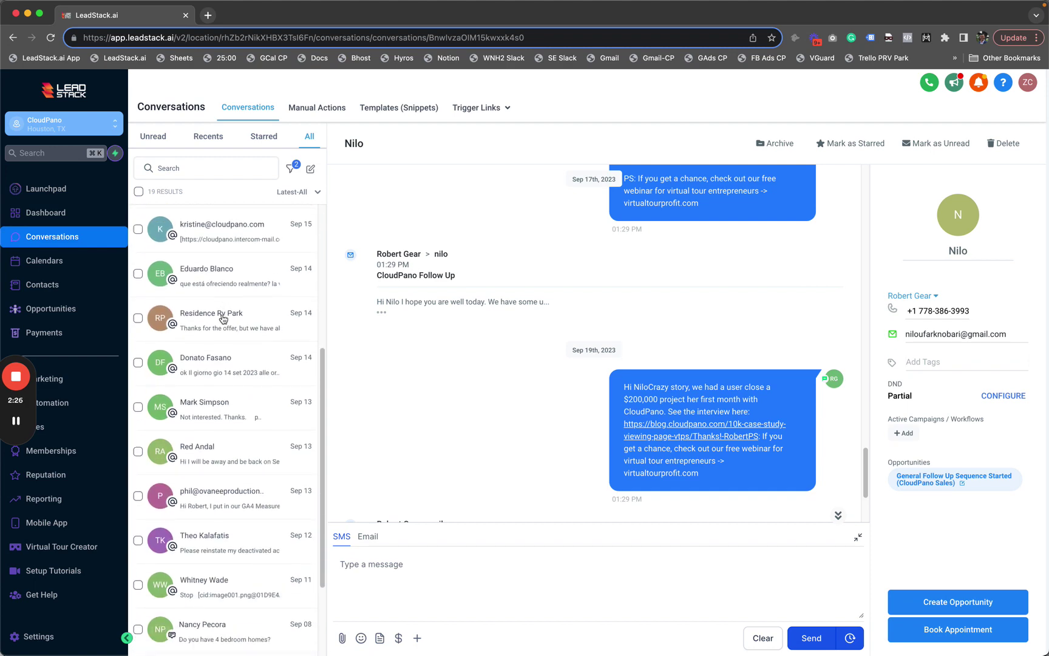
{"action": "scroll", "coordinate": [255, 441], "scroll_direction": "down", "scroll_amount": 4}
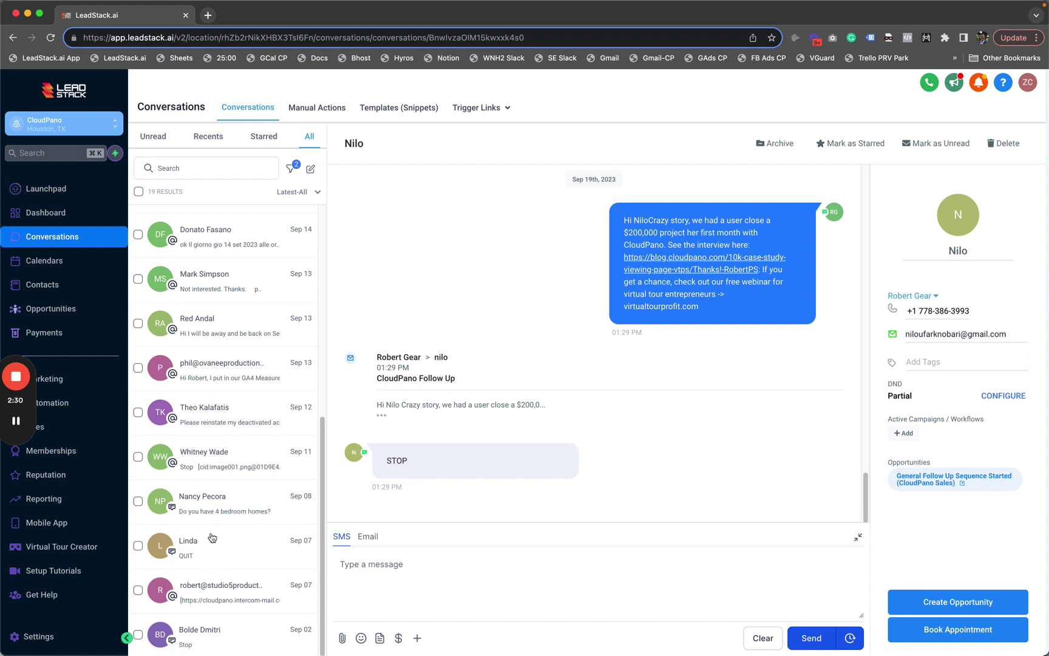
{"action": "left_click", "coordinate": [218, 374]}
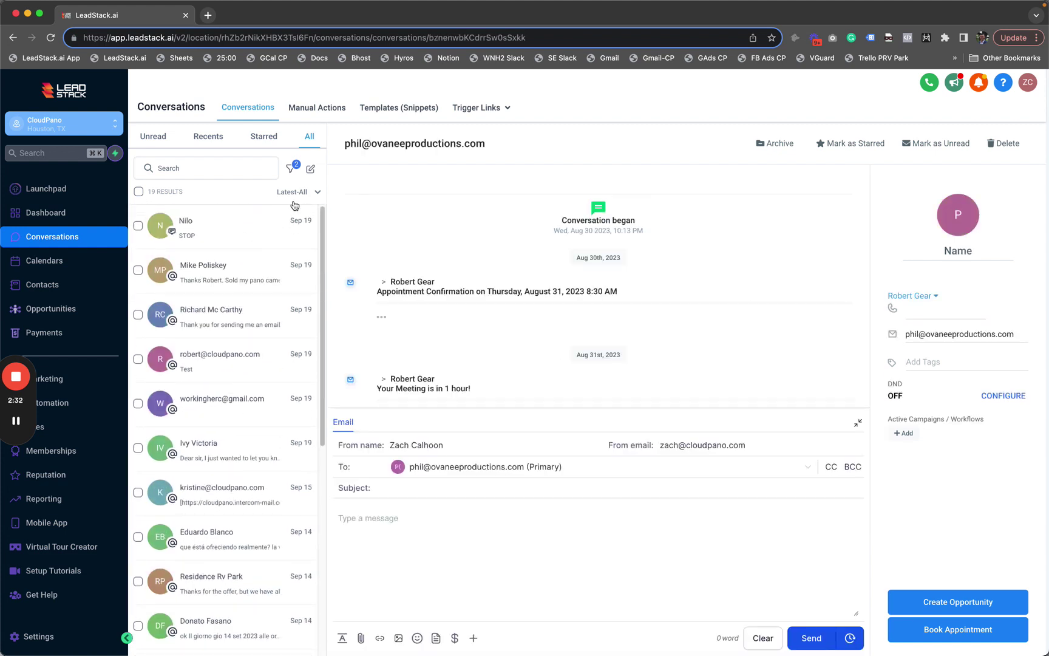
Change the quick filters to Unassigned contacts with SMS as last message channel, keeping Inbound direction, and apply them.
{"action": "left_click", "coordinate": [292, 169]}
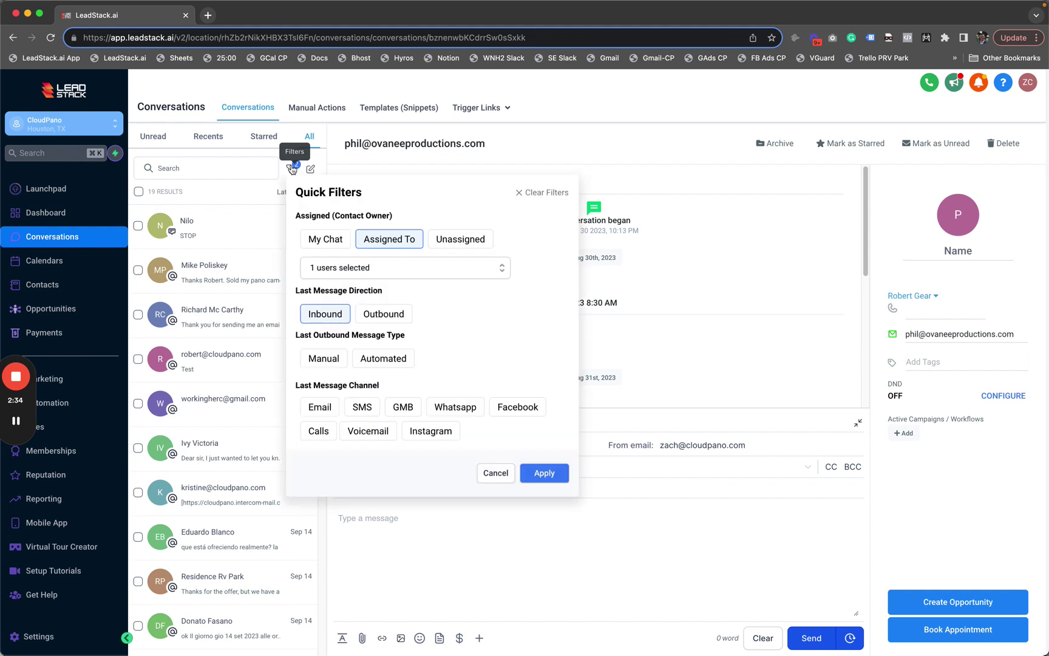
{"action": "left_click", "coordinate": [322, 236]}
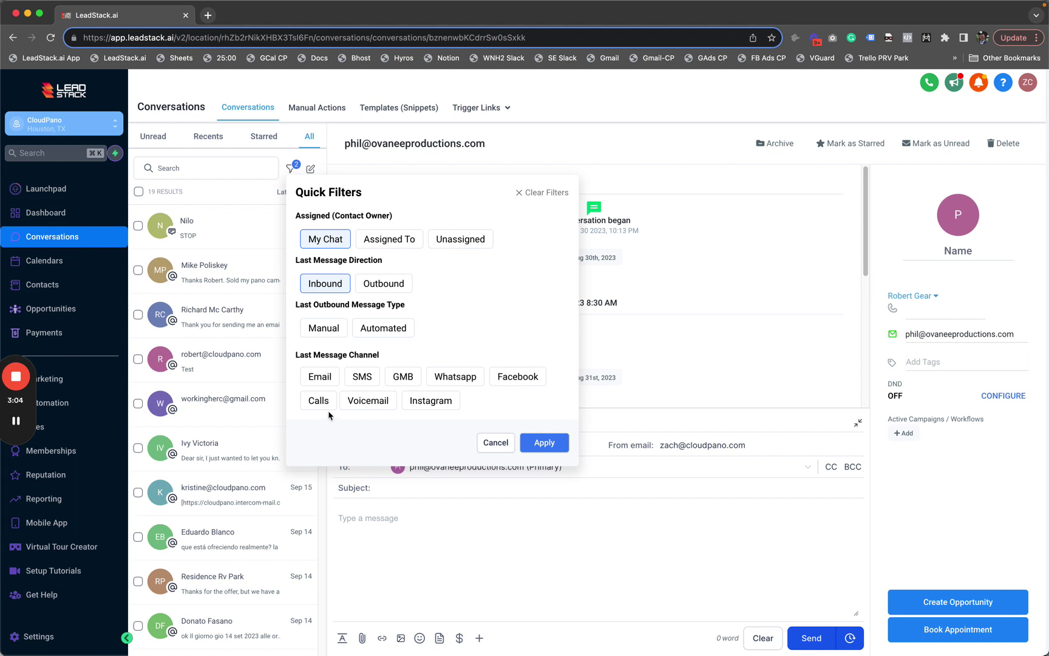
{"action": "left_click", "coordinate": [363, 379]}
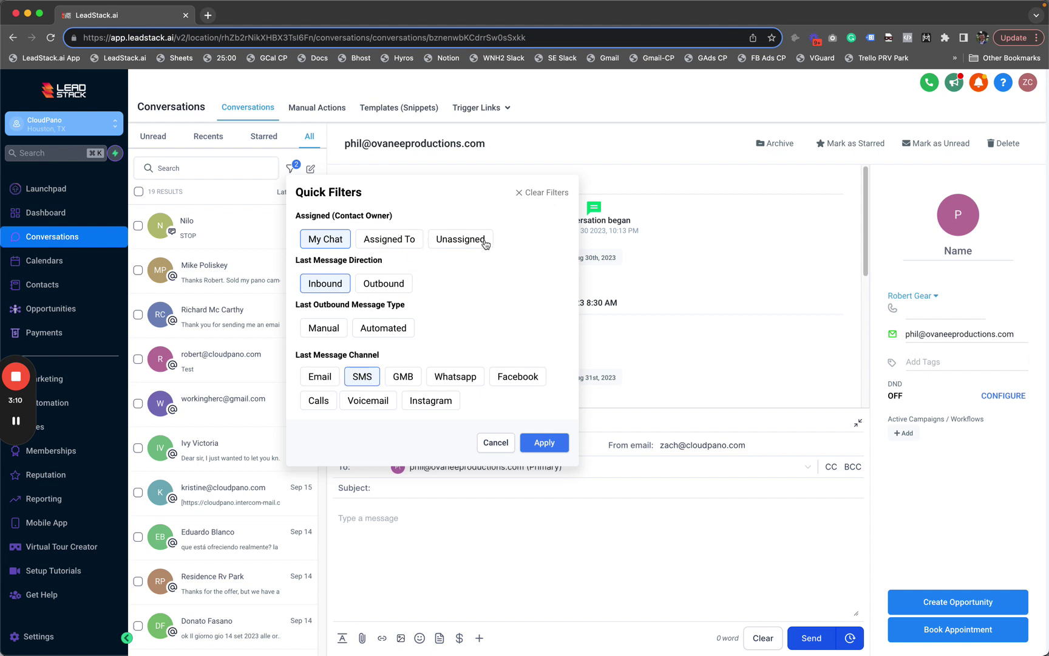
{"action": "left_click", "coordinate": [463, 242]}
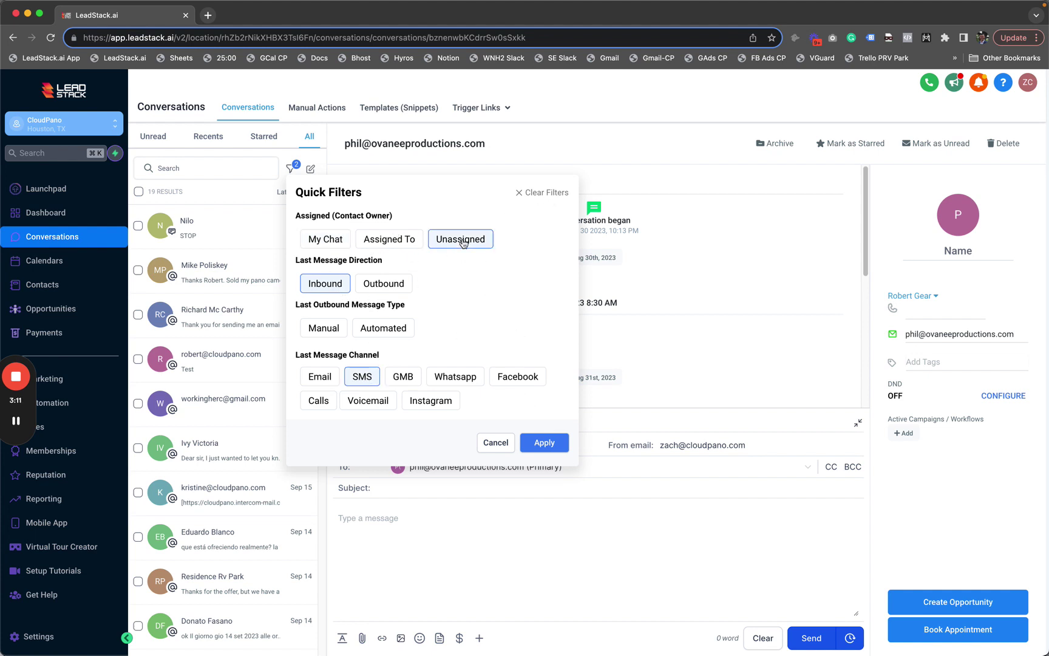
{"action": "left_click", "coordinate": [546, 448]}
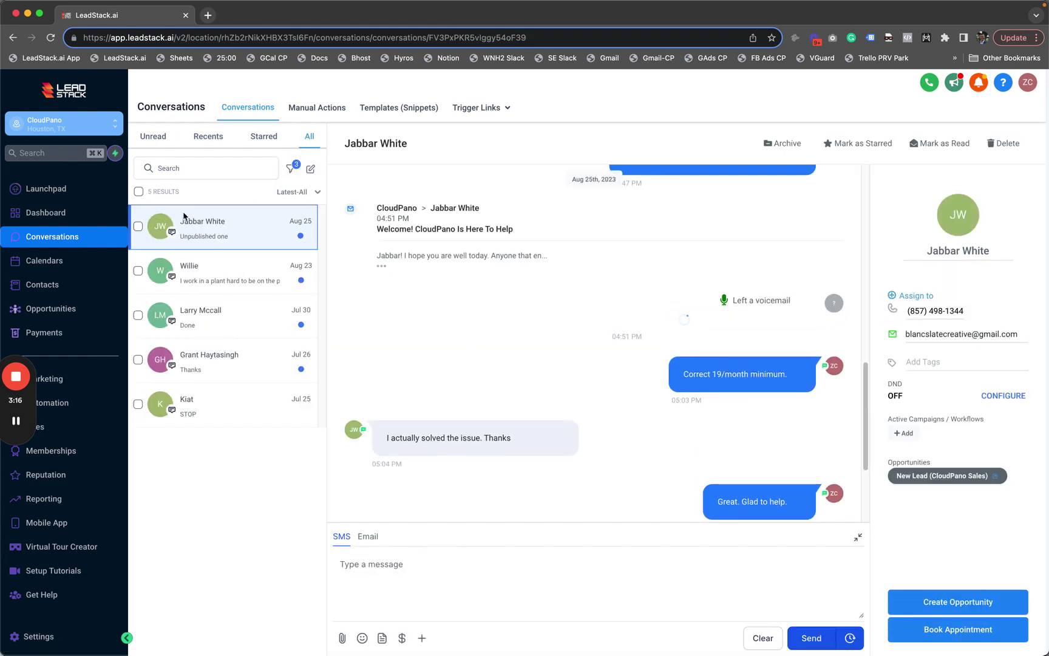
Clear all quick filters and apply the change to the list of all conversations.
{"action": "left_click", "coordinate": [310, 142]}
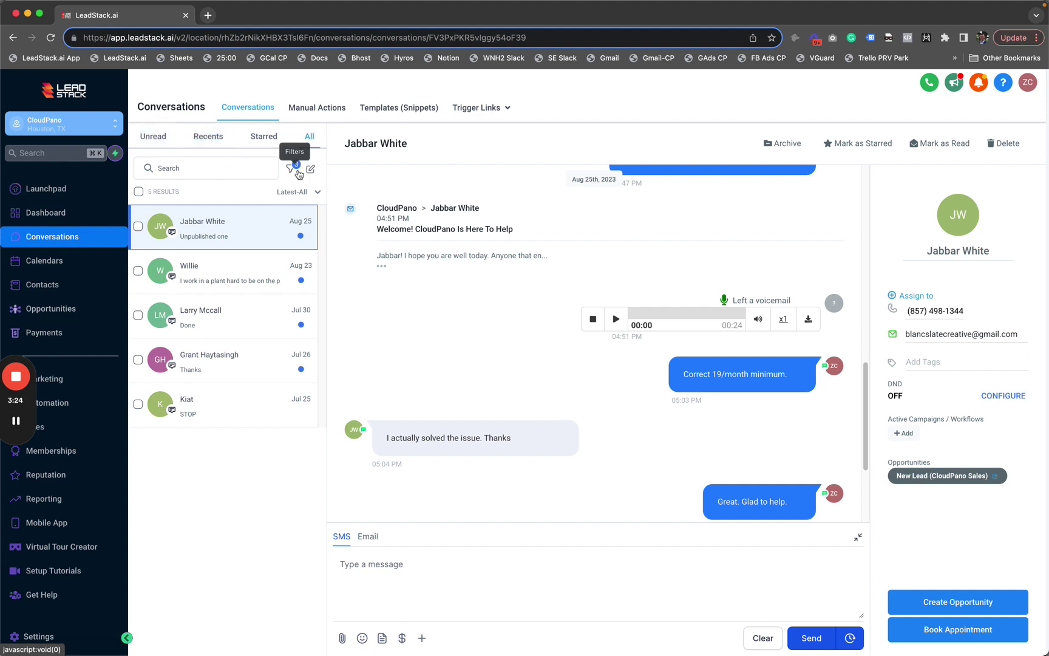
{"action": "left_click", "coordinate": [291, 168]}
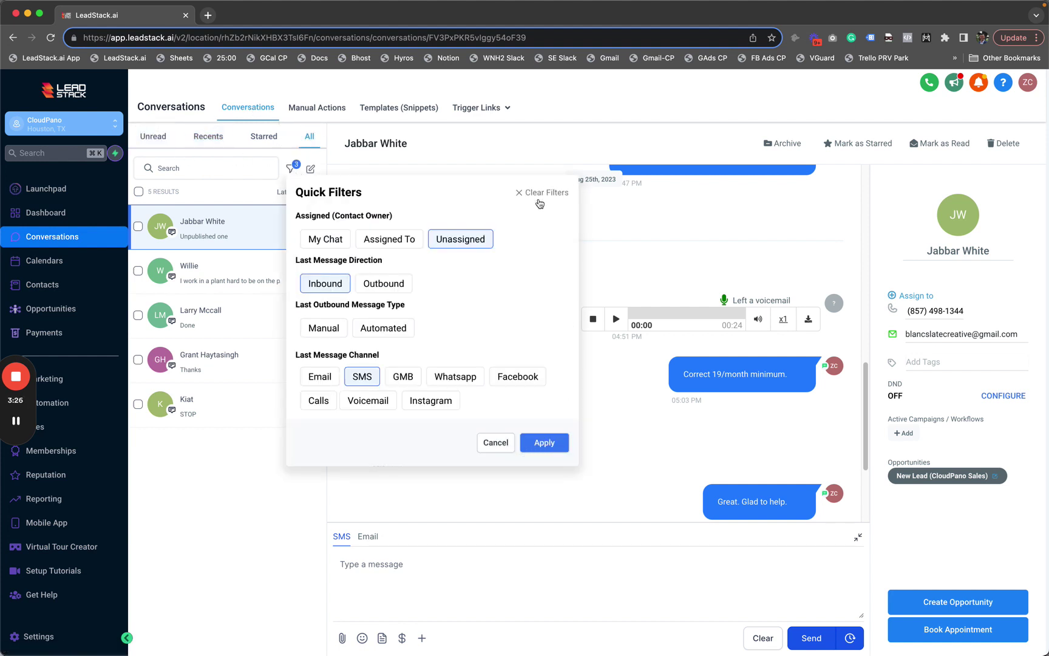
{"action": "left_click", "coordinate": [537, 197]}
{"action": "left_click", "coordinate": [543, 444]}
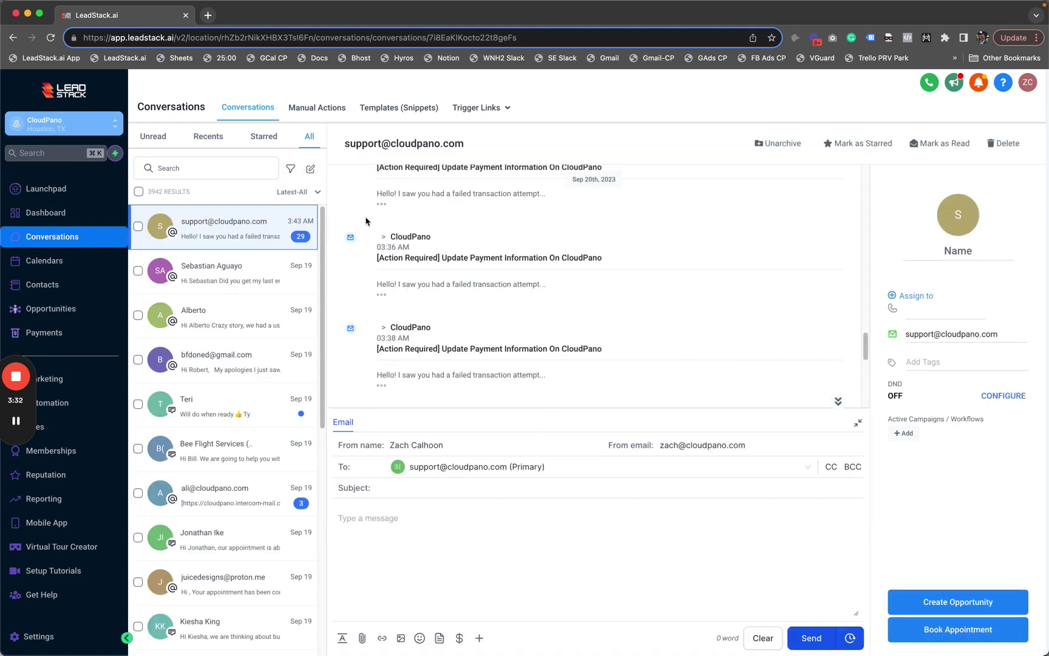
Look over the support conversation, then open the second conversation in the list and read its history from the first message.
{"action": "scroll", "coordinate": [473, 337], "scroll_direction": "up", "scroll_amount": 3}
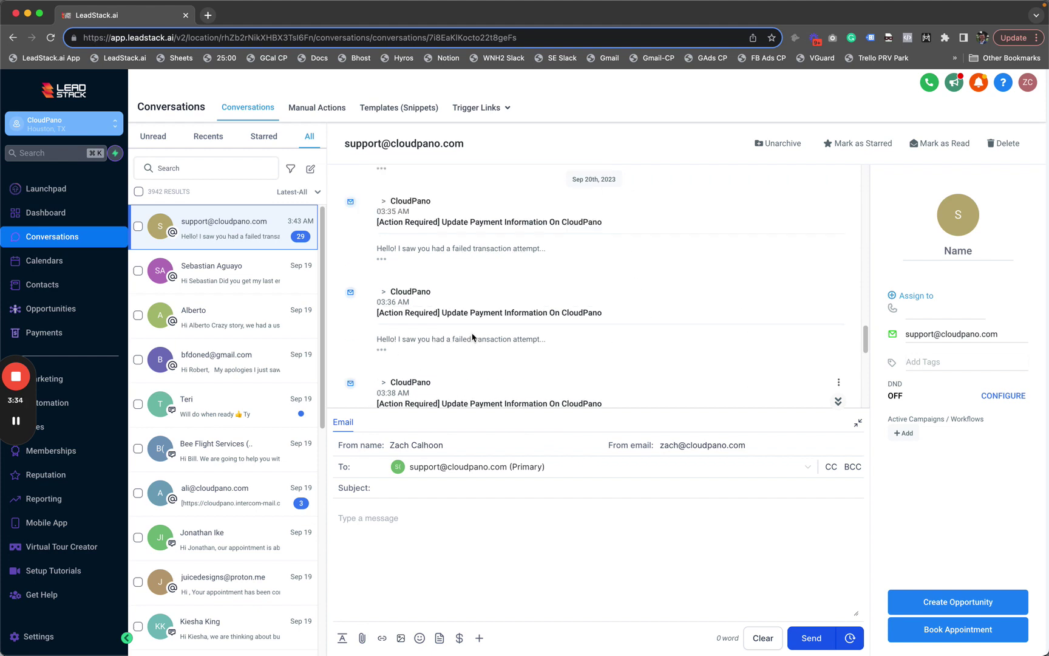
{"action": "scroll", "coordinate": [479, 335], "scroll_direction": "up", "scroll_amount": 2}
{"action": "left_click", "coordinate": [249, 281]}
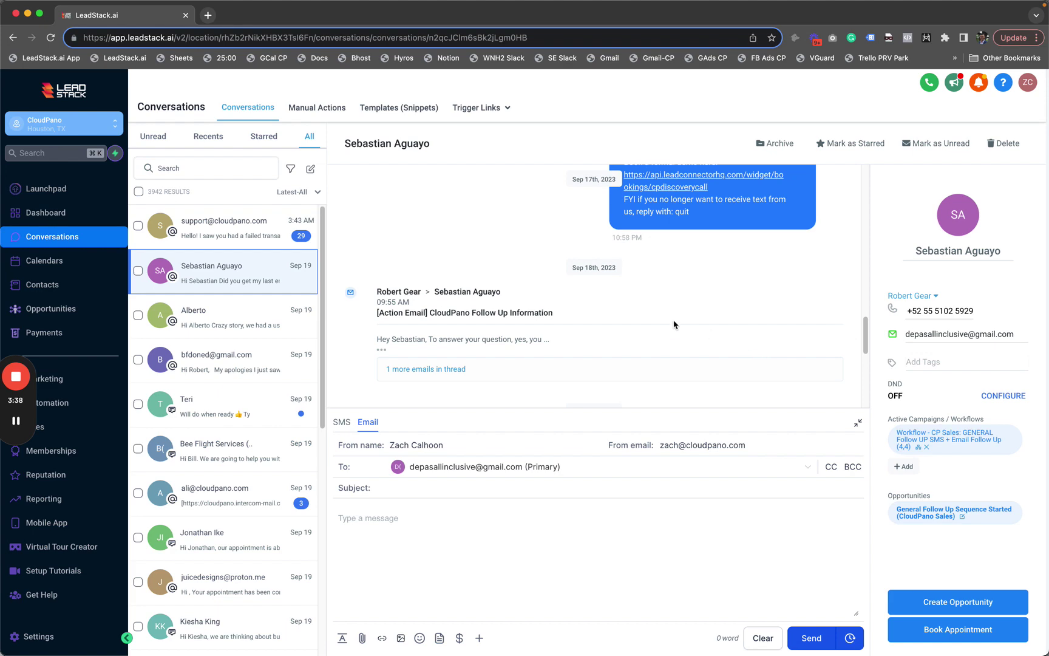
{"action": "scroll", "coordinate": [629, 334], "scroll_direction": "up", "scroll_amount": 1}
{"action": "scroll", "coordinate": [629, 334], "scroll_direction": "up", "scroll_amount": 10}
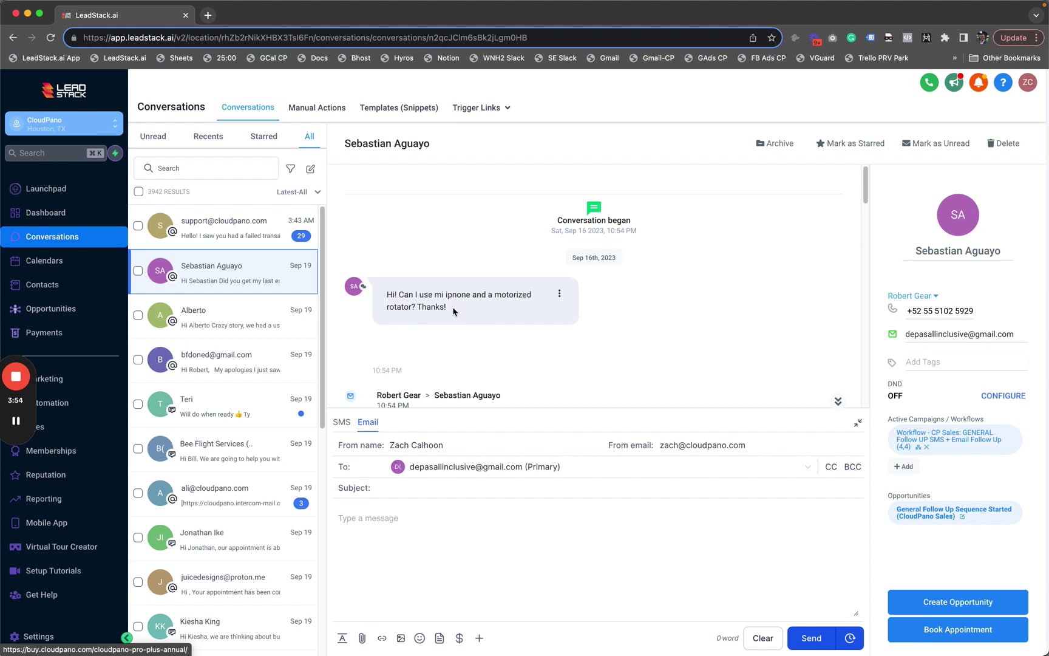
{"action": "scroll", "coordinate": [456, 303], "scroll_direction": "down", "scroll_amount": 5}
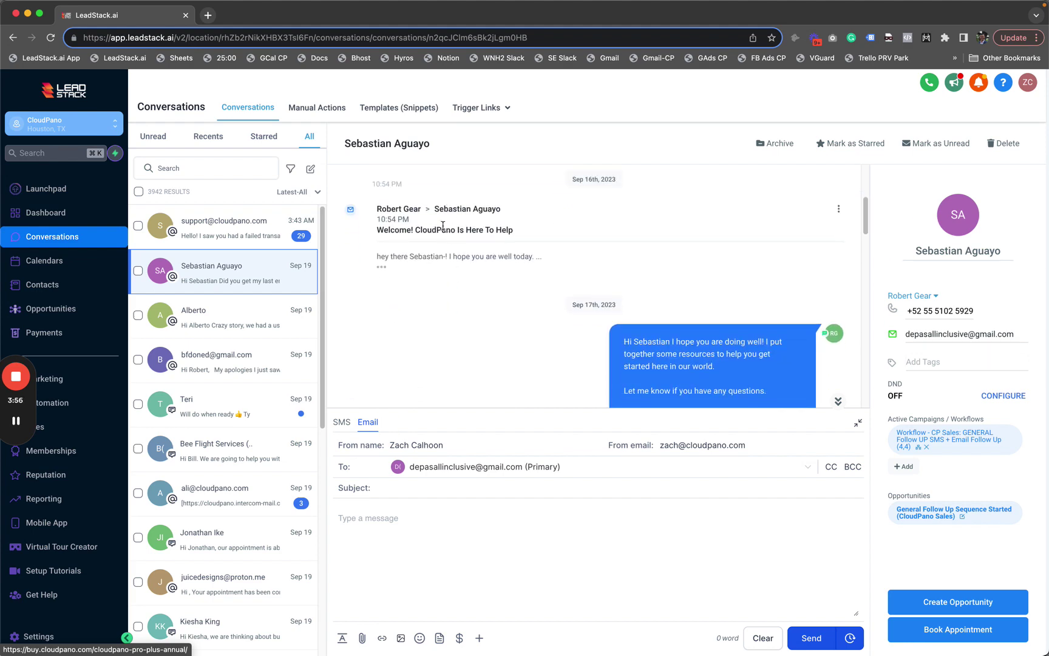
{"action": "scroll", "coordinate": [616, 267], "scroll_direction": "down", "scroll_amount": 4}
{"action": "scroll", "coordinate": [690, 258], "scroll_direction": "down", "scroll_amount": 1}
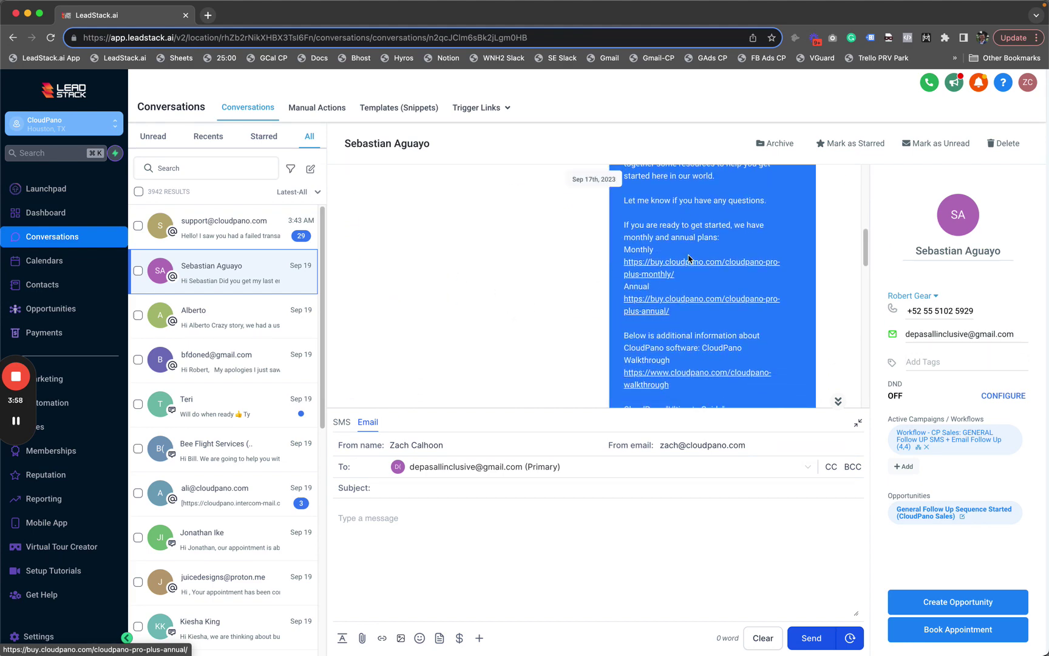
Read through the open contact's message history again and switch the reply composer from email to SMS.
{"action": "scroll", "coordinate": [690, 258], "scroll_direction": "down", "scroll_amount": 8}
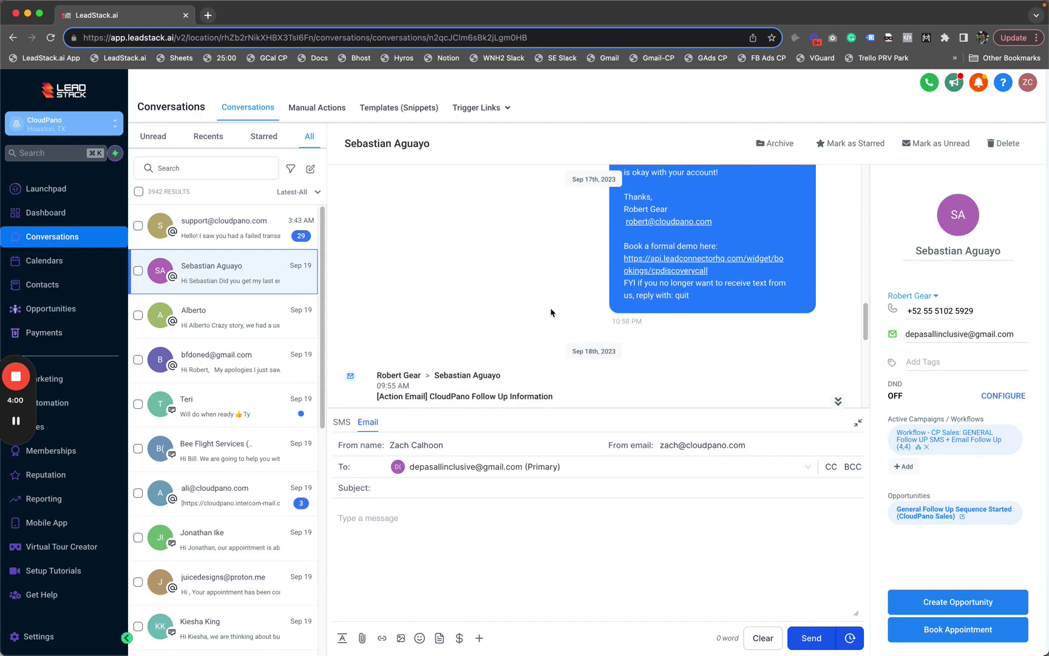
{"action": "scroll", "coordinate": [550, 312], "scroll_direction": "up", "scroll_amount": 15}
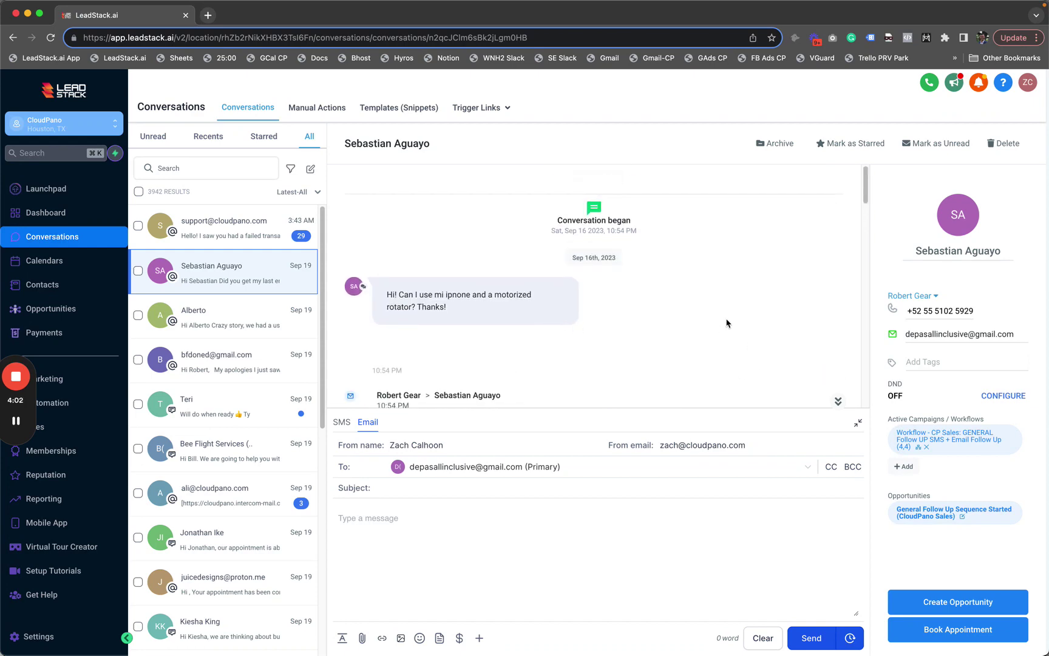
{"action": "left_click", "coordinate": [418, 573]}
{"action": "left_click", "coordinate": [342, 423]}
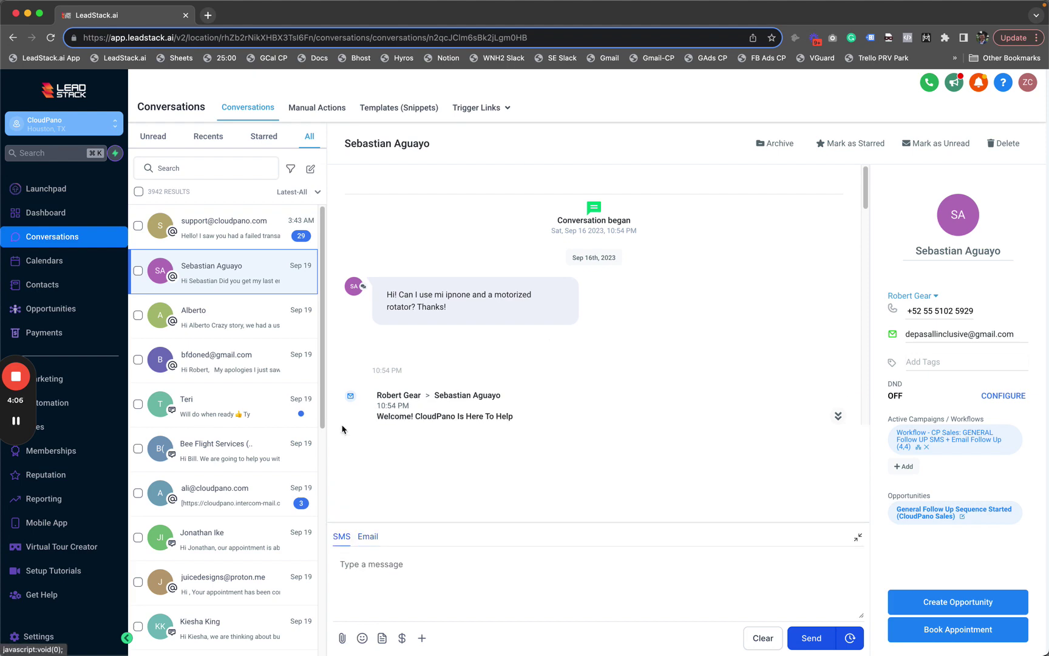
{"action": "scroll", "coordinate": [703, 398], "scroll_direction": "down", "scroll_amount": 10}
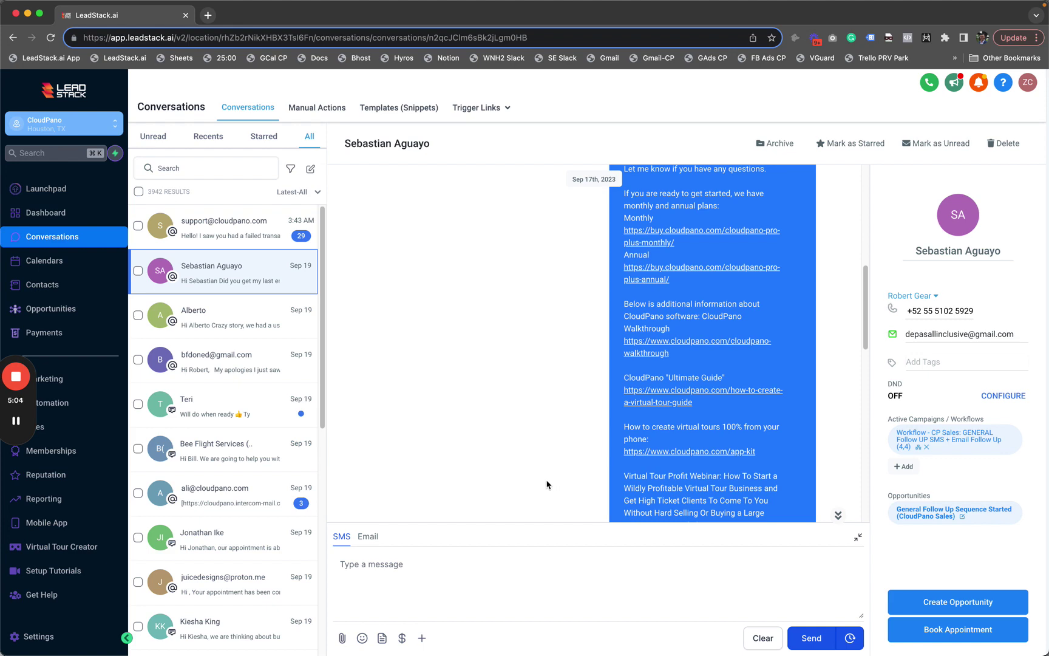
Open the Manual Actions page and look through its list of queued Power dialer calls.
{"action": "left_click", "coordinate": [325, 107]}
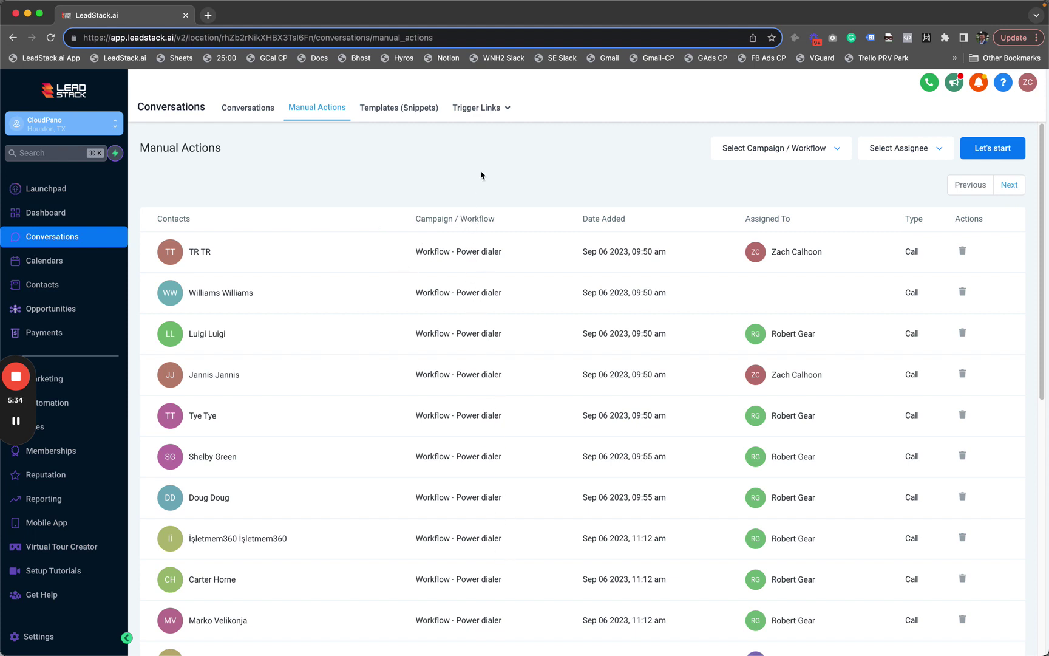
{"action": "scroll", "coordinate": [771, 429], "scroll_direction": "down", "scroll_amount": 3}
{"action": "scroll", "coordinate": [771, 429], "scroll_direction": "down", "scroll_amount": 7}
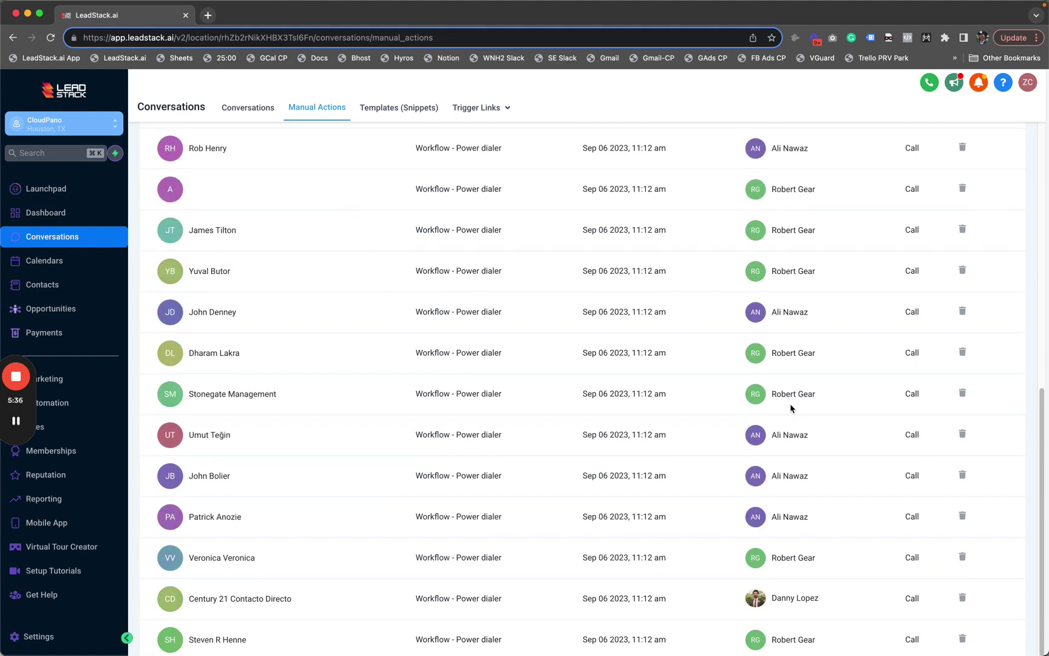
{"action": "scroll", "coordinate": [642, 461], "scroll_direction": "up", "scroll_amount": 10}
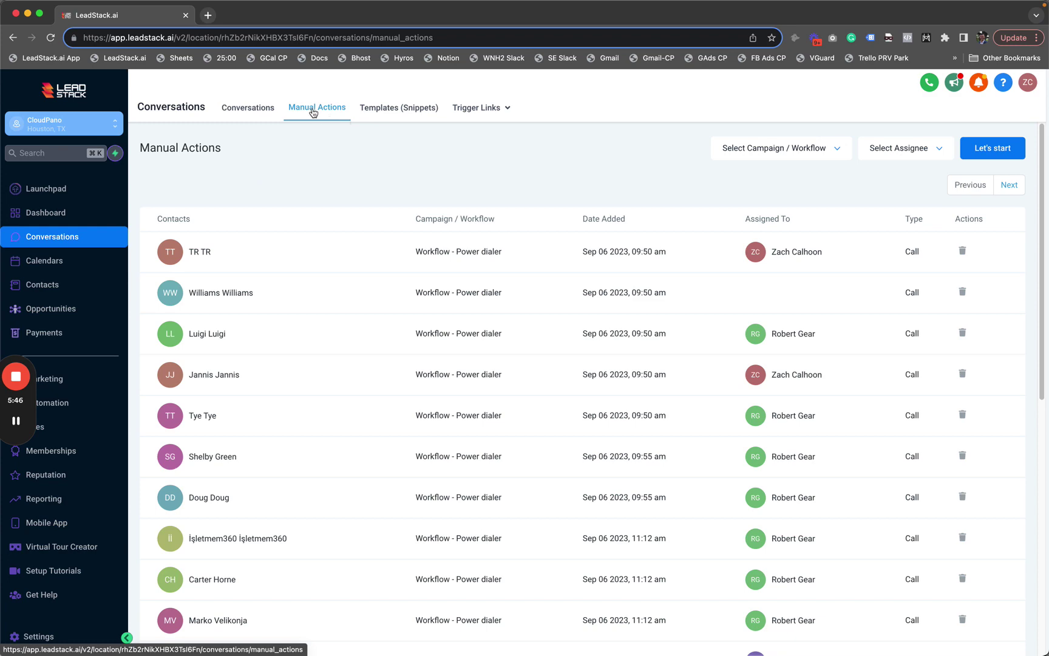
Open the message templates (snippets) and look through the list, highlighting the body text of the first few templates.
{"action": "left_click", "coordinate": [388, 121]}
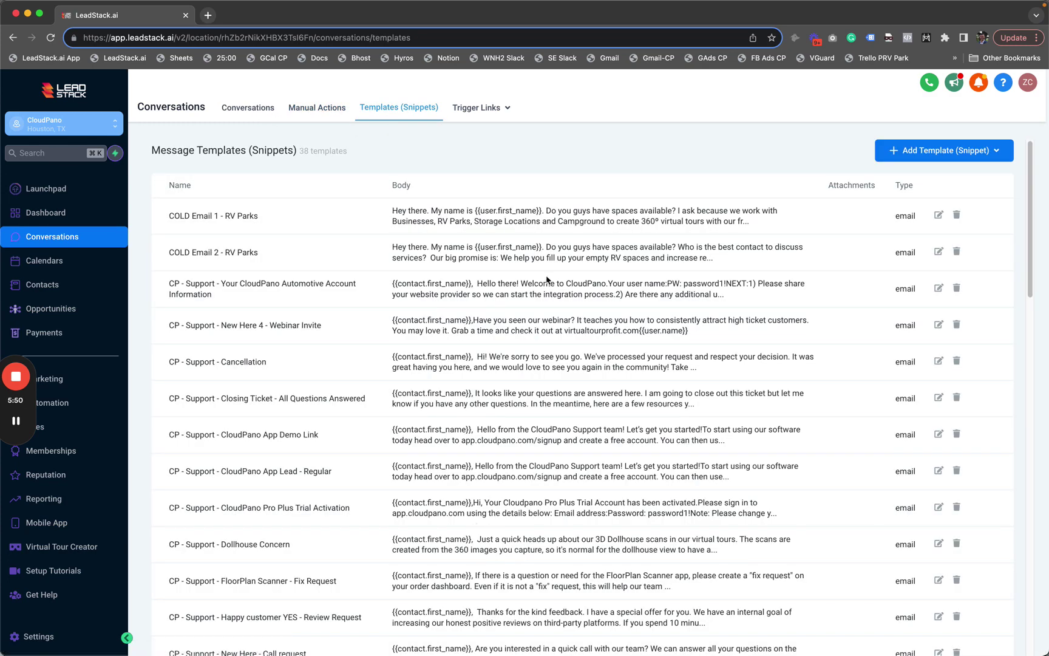
{"action": "scroll", "coordinate": [622, 432], "scroll_direction": "down", "scroll_amount": 3}
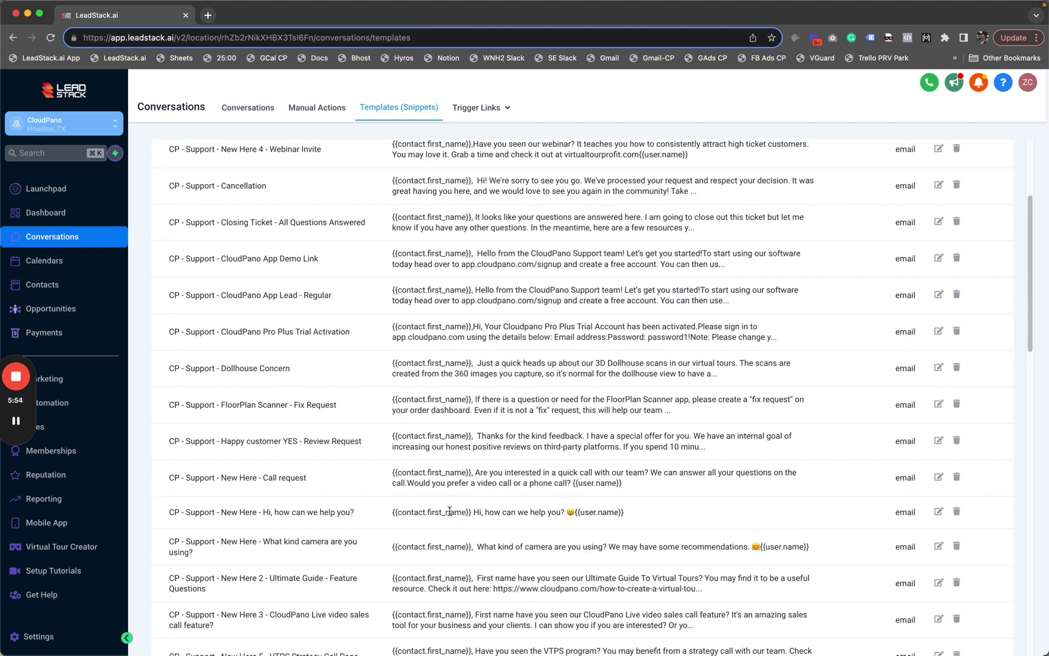
{"action": "scroll", "coordinate": [545, 217], "scroll_direction": "up", "scroll_amount": 3}
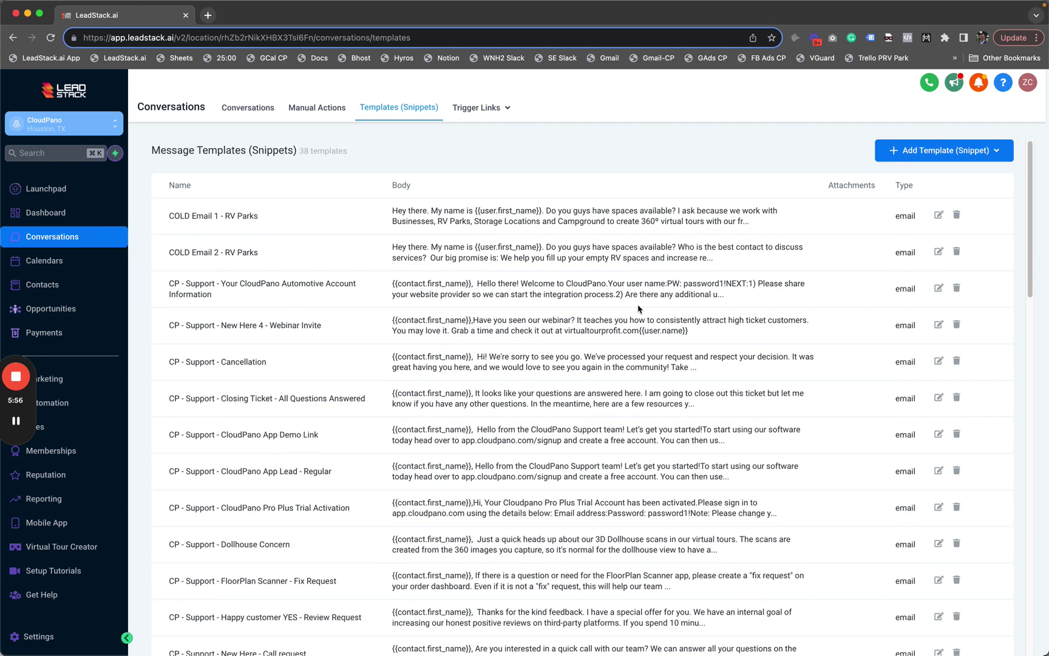
{"action": "left_click_drag", "start_coordinate": [412, 211], "coordinate": [787, 280]}
{"action": "left_click", "coordinate": [787, 279]}
Draft a new text template with the body "here is the text preview." and close it without saving.
{"action": "left_click", "coordinate": [978, 151]}
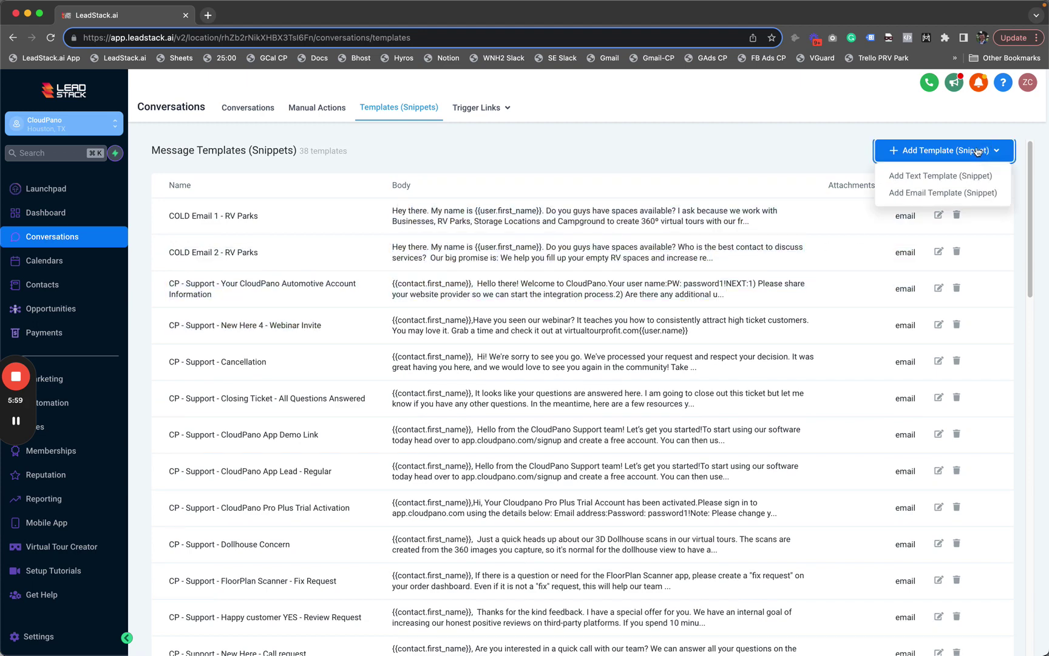
{"action": "left_click", "coordinate": [937, 177]}
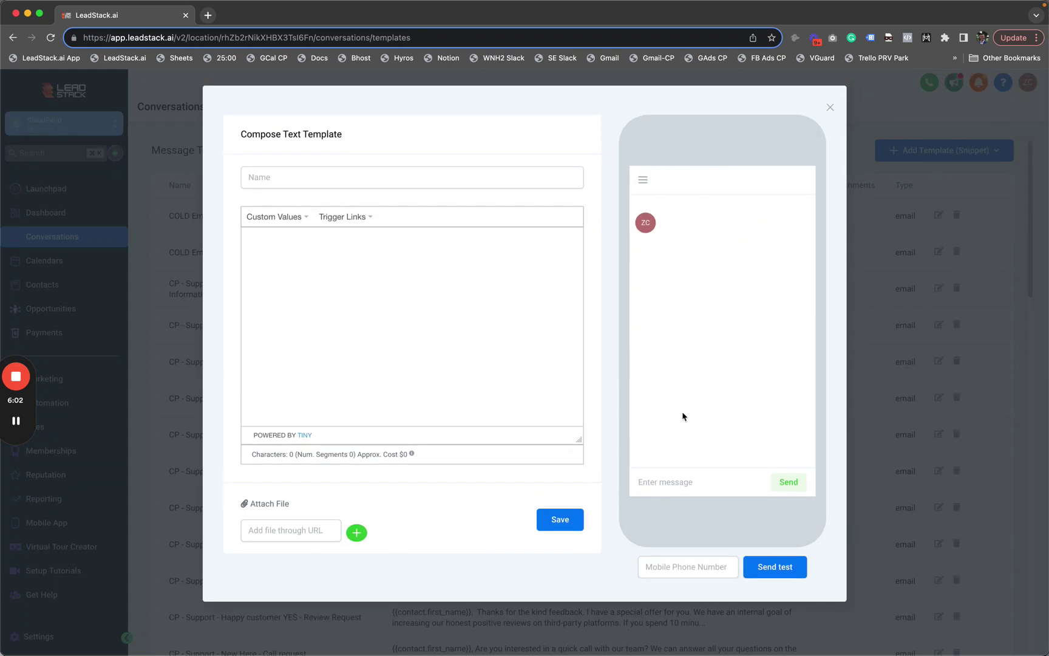
{"action": "left_click", "coordinate": [516, 313]}
{"action": "type", "text": "here is the "}
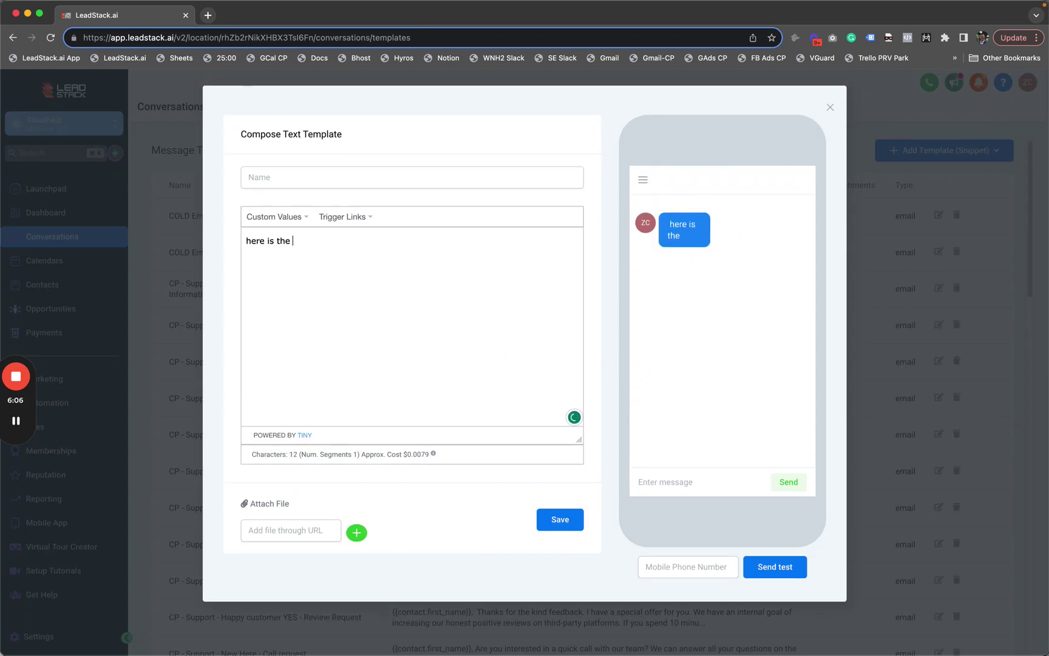
{"action": "type", "text": "text preview"}
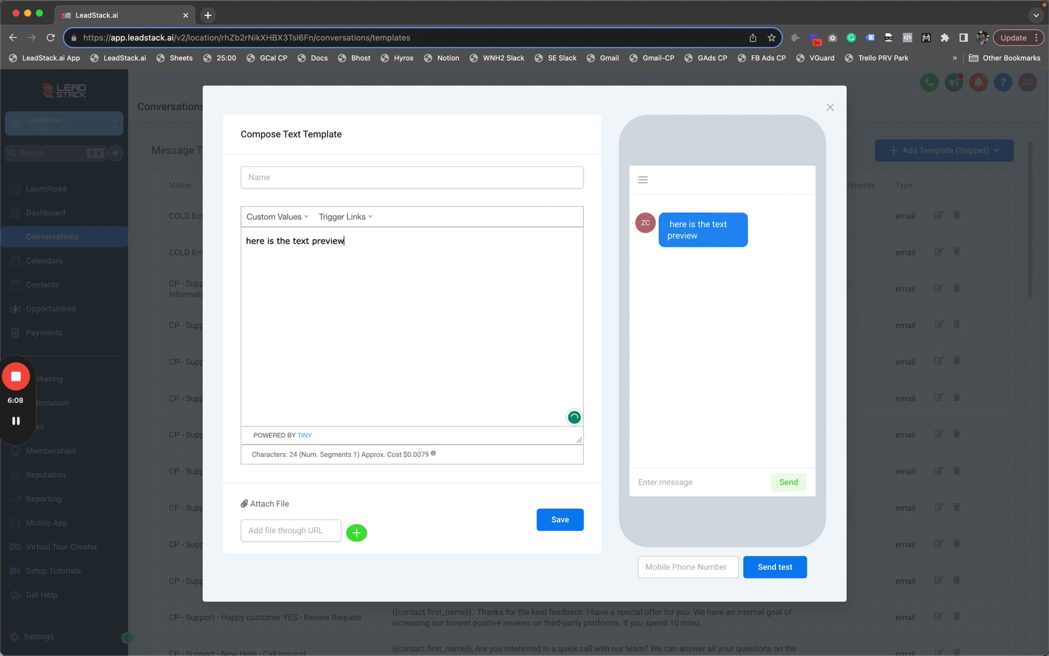
{"action": "type", "text": "."}
{"action": "left_click", "coordinate": [830, 108]}
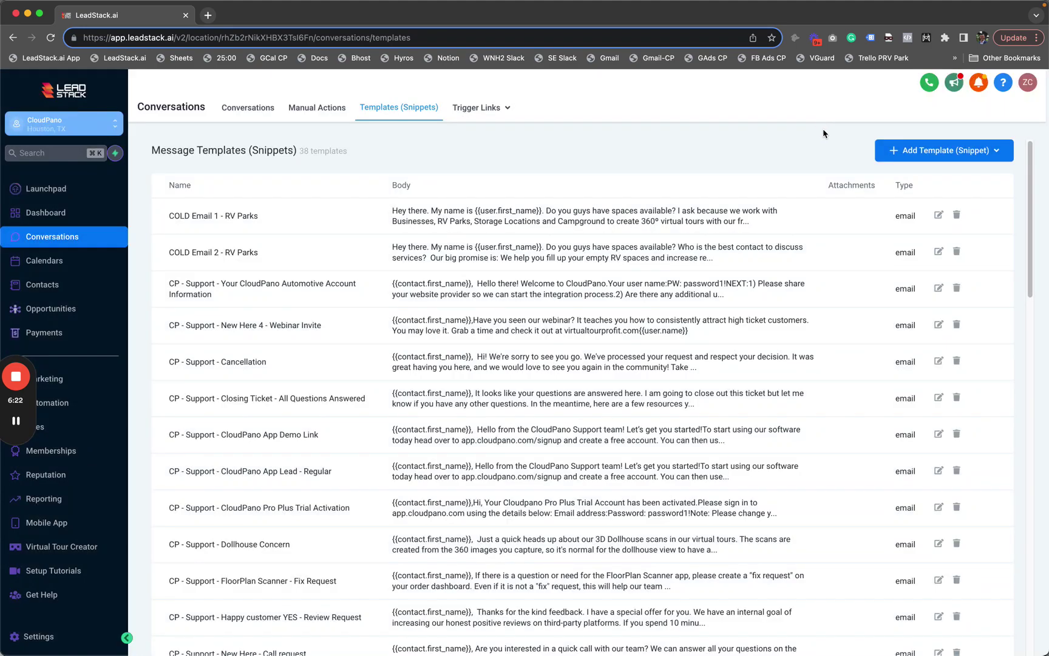
View the Trigger Links page and return to the Conversations inbox.
{"action": "left_click", "coordinate": [471, 114]}
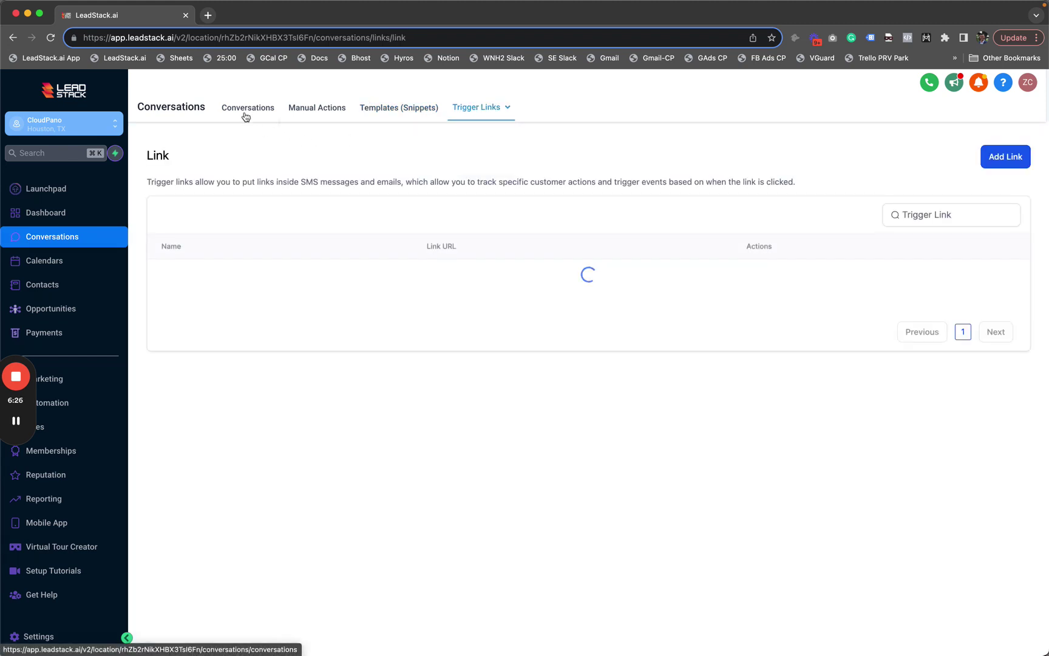
{"action": "left_click", "coordinate": [246, 114]}
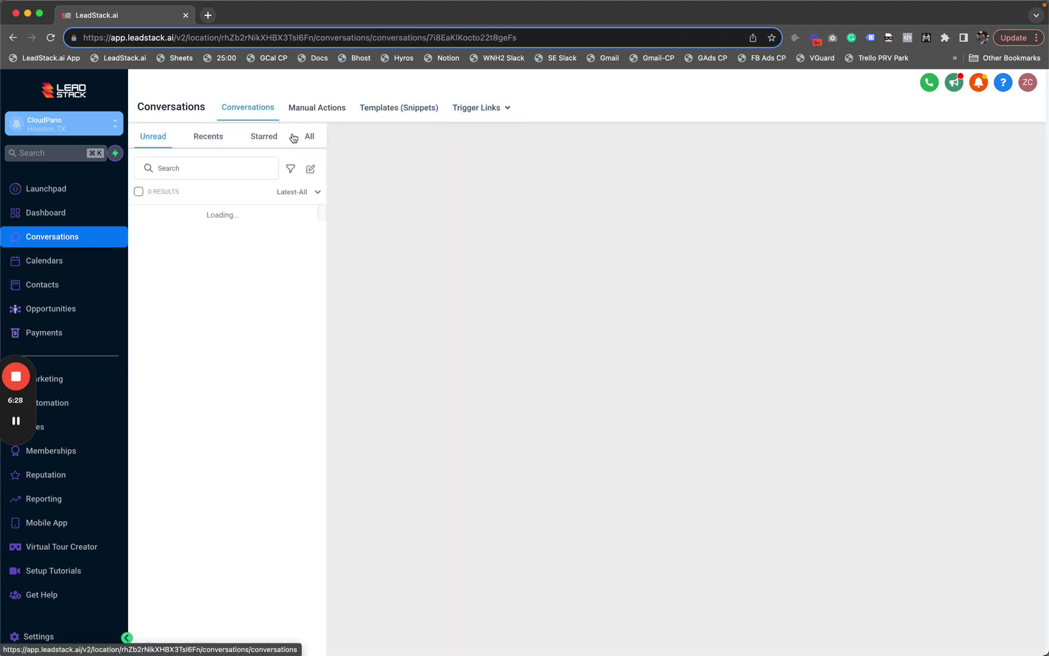